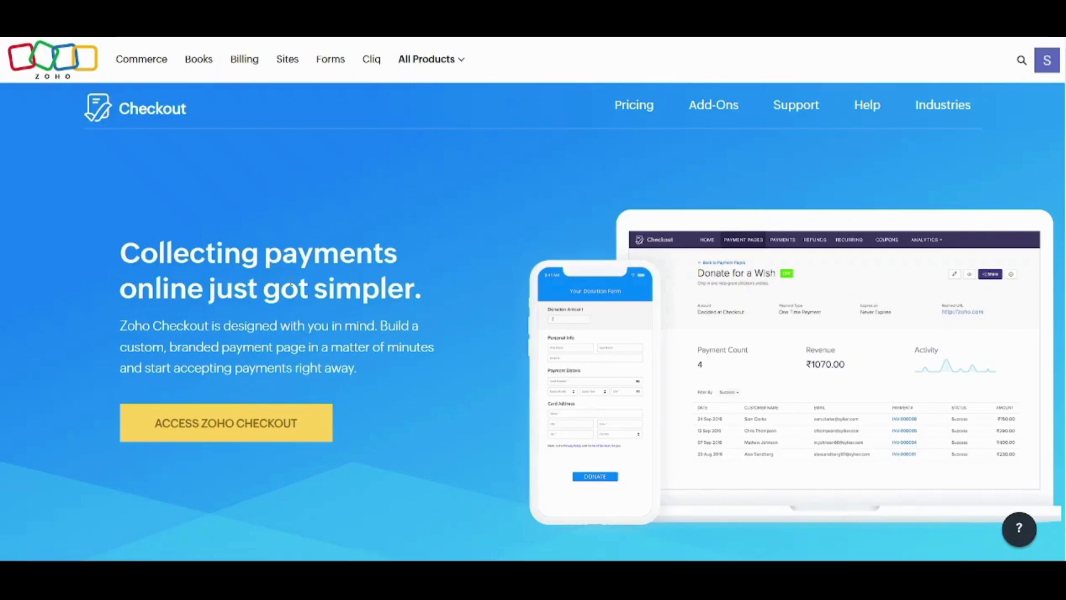
Enter Zoho Checkout and name the organization 'Tutorial', located in Egypt.
{"action": "left_click", "coordinate": [226, 428]}
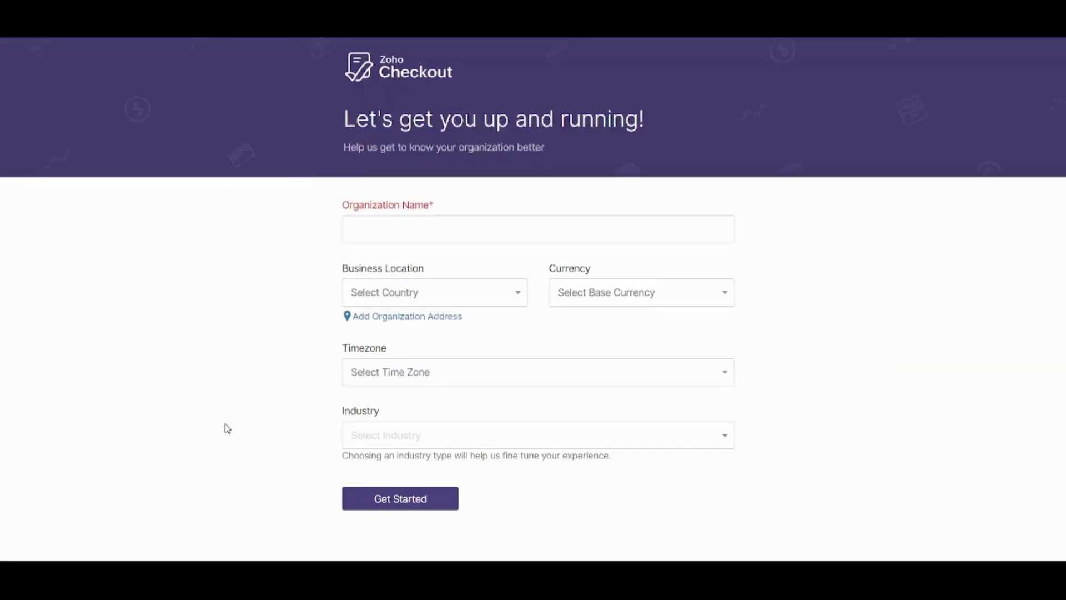
{"action": "left_click", "coordinate": [464, 232]}
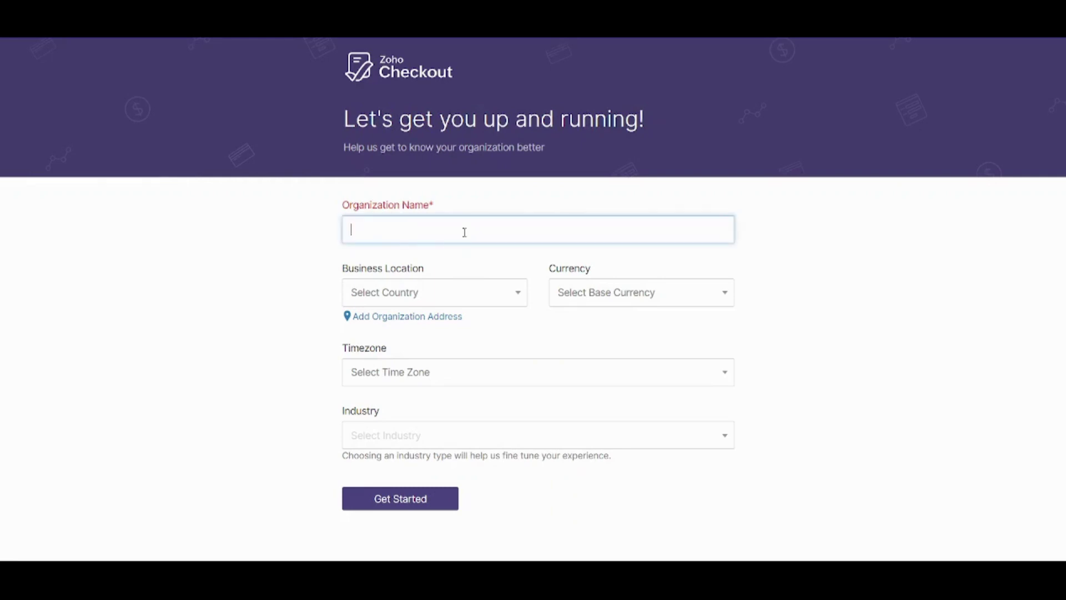
{"action": "type", "text": "Tutorial"}
{"action": "left_click", "coordinate": [441, 290]}
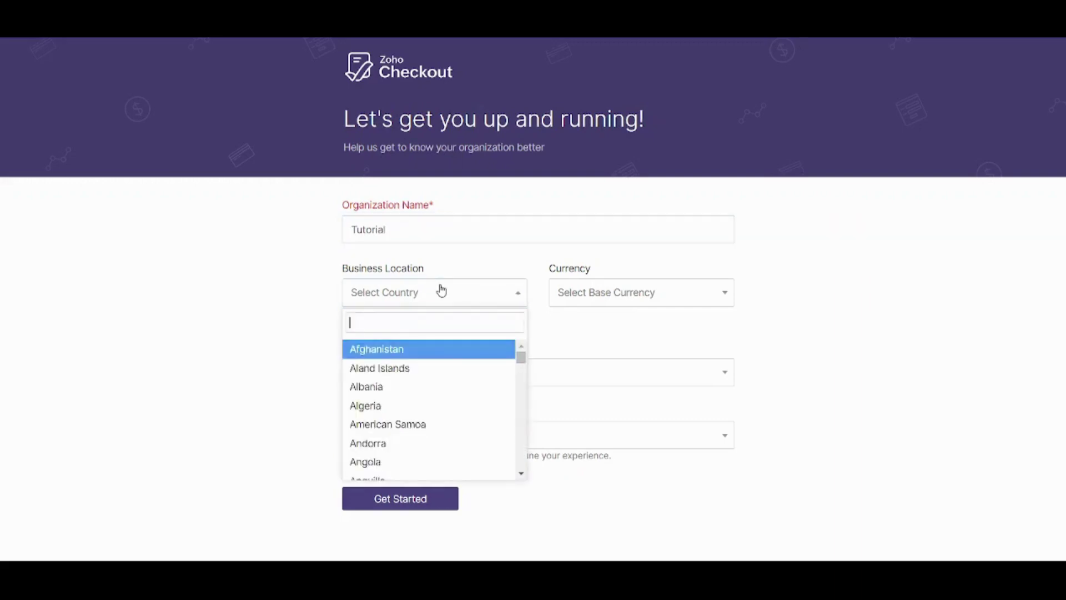
{"action": "type", "text": "eg"}
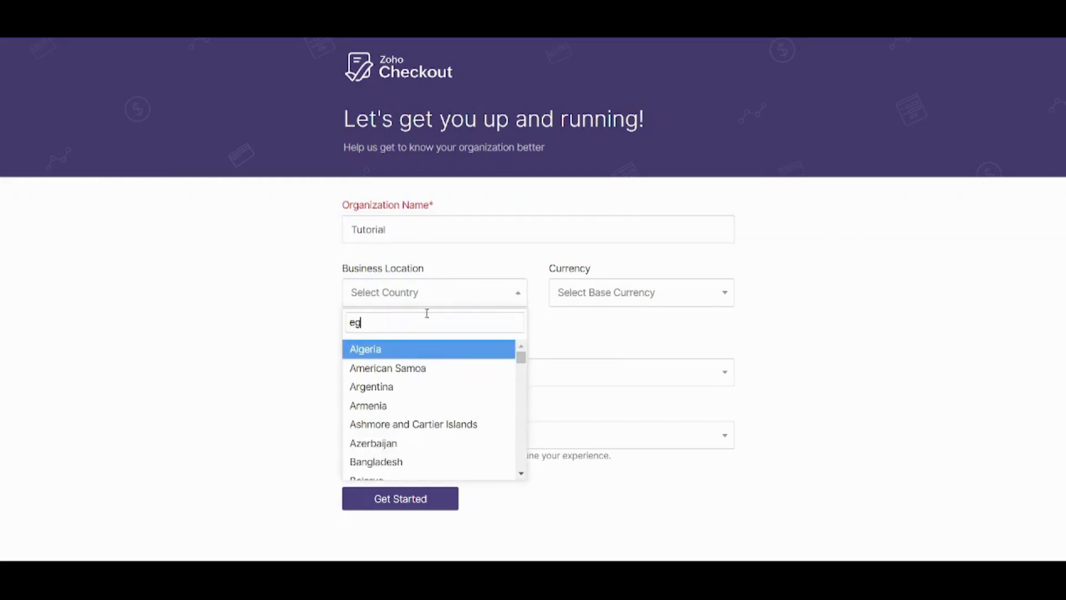
{"action": "type", "text": "y"}
{"action": "left_click", "coordinate": [399, 350]}
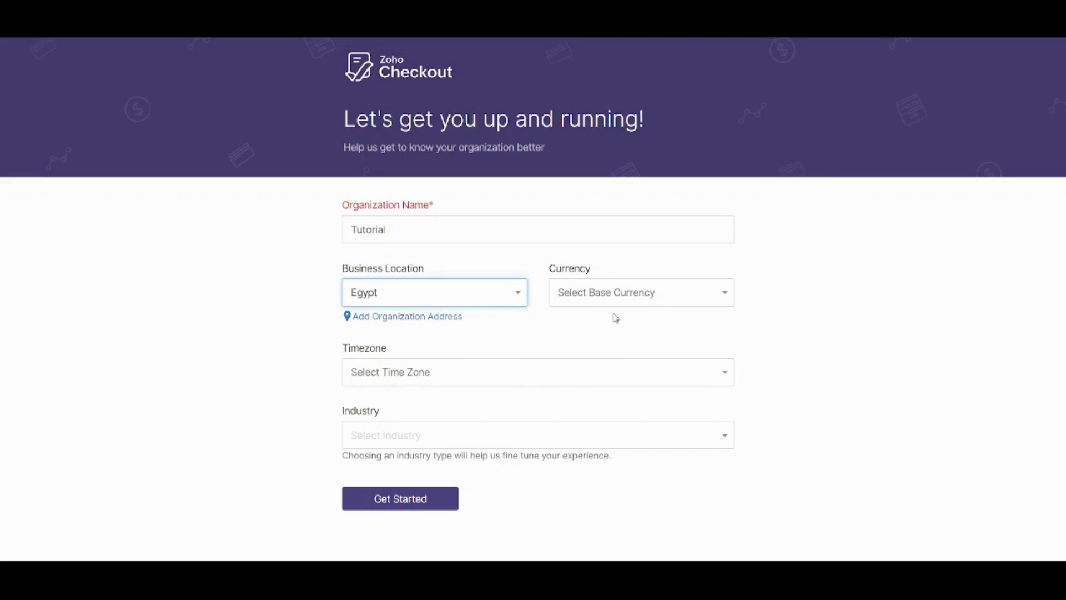
Choose USD currency, GMT-12:00 time zone and Consulting industry, then submit the organization.
{"action": "left_click", "coordinate": [677, 301]}
{"action": "type", "text": "us"}
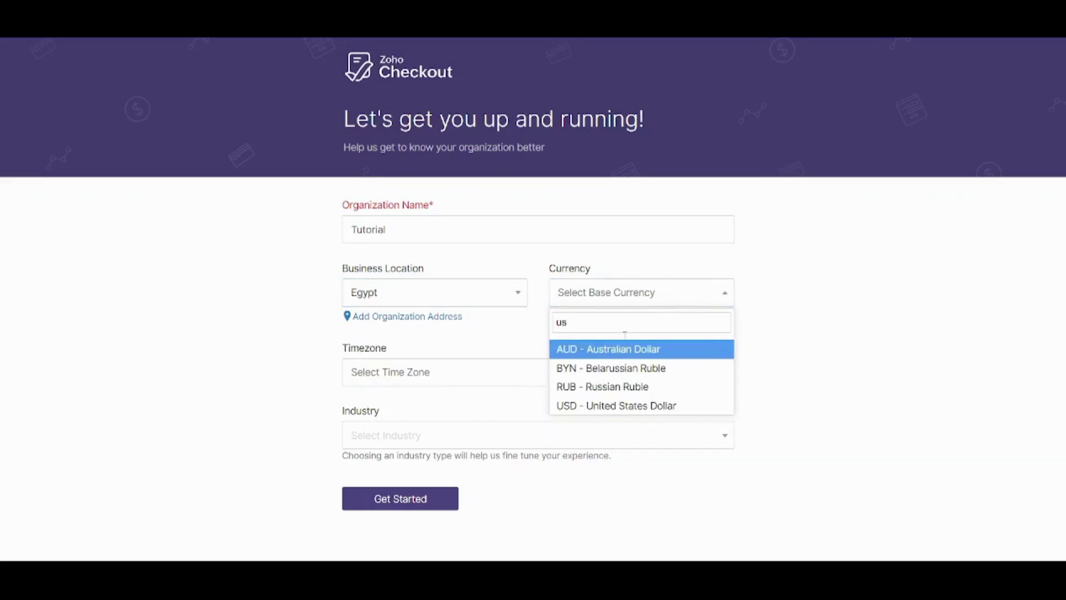
{"action": "left_click", "coordinate": [597, 406]}
{"action": "left_click", "coordinate": [461, 381]}
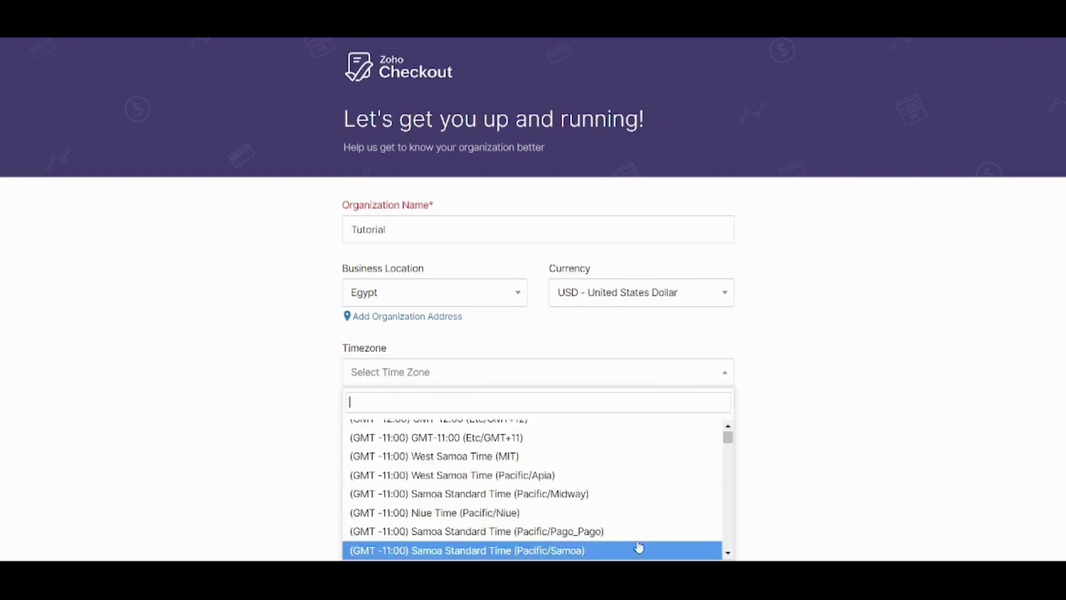
{"action": "left_click", "coordinate": [457, 431]}
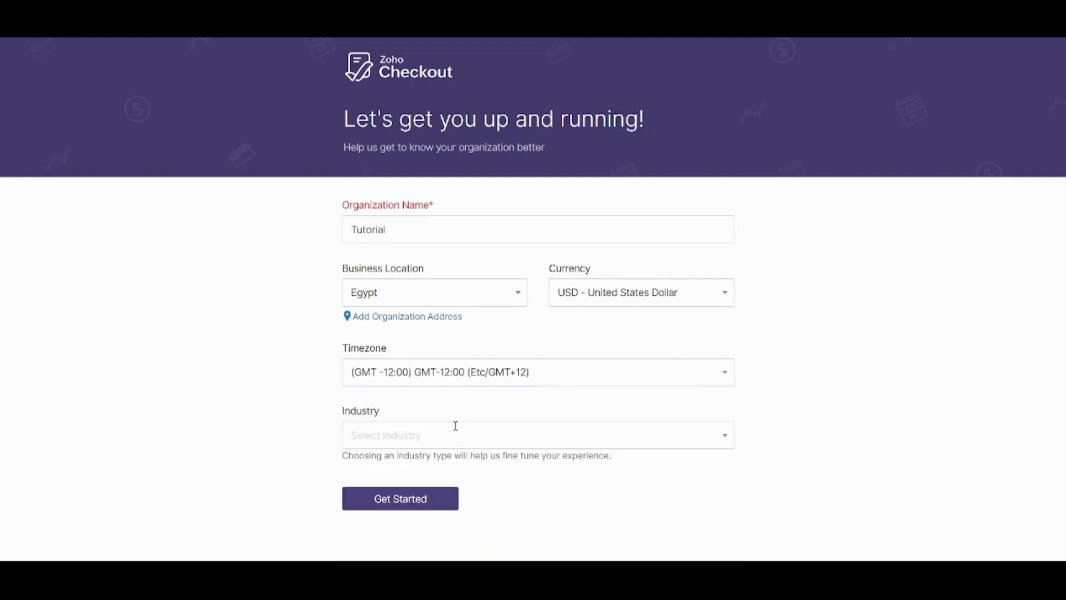
{"action": "left_click", "coordinate": [406, 436]}
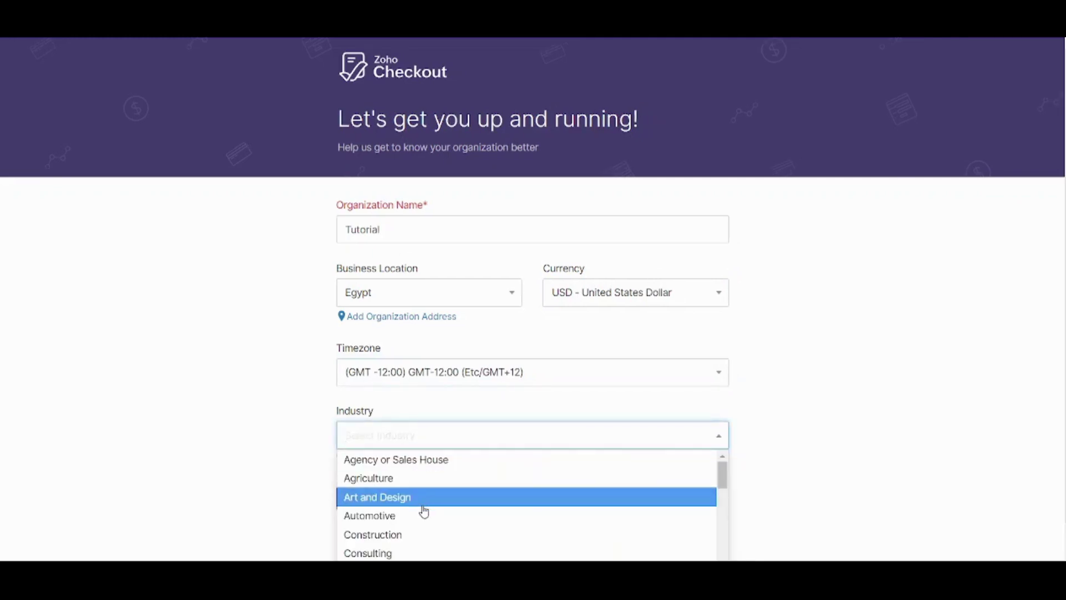
{"action": "left_click", "coordinate": [445, 553]}
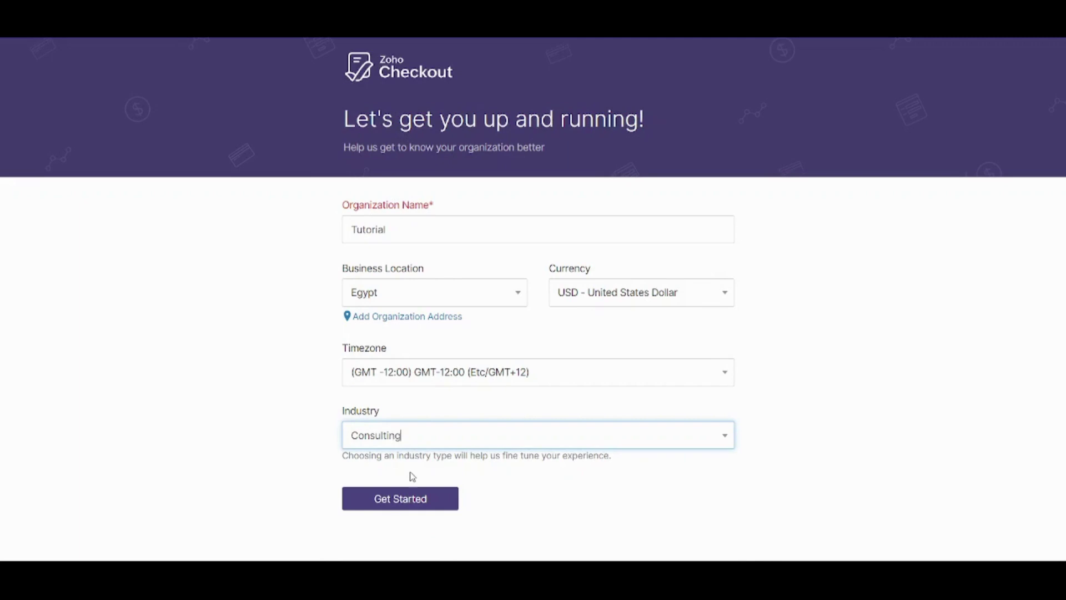
{"action": "left_click", "coordinate": [410, 504]}
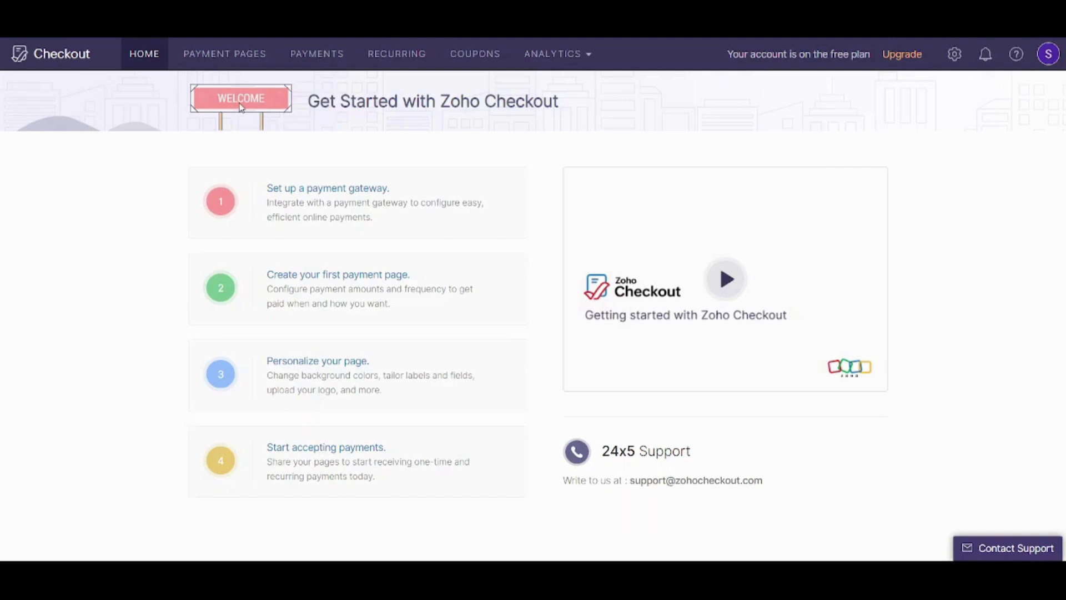
Switch to the empty Payment Pages section.
{"action": "left_click", "coordinate": [232, 62]}
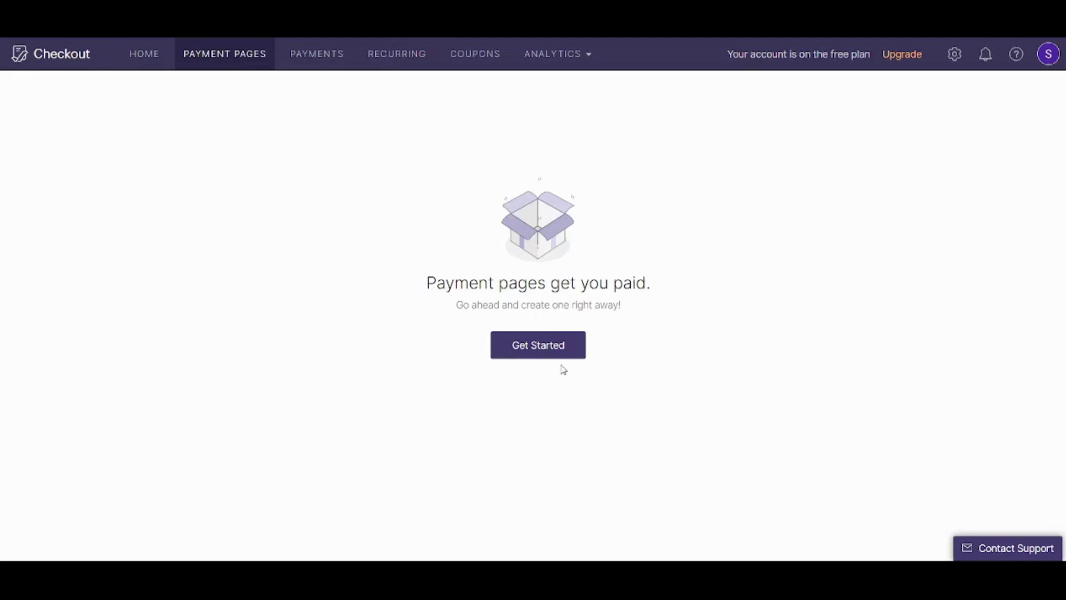
Start a new payment page titled 'Subscription to Our Website'.
{"action": "left_click", "coordinate": [550, 349]}
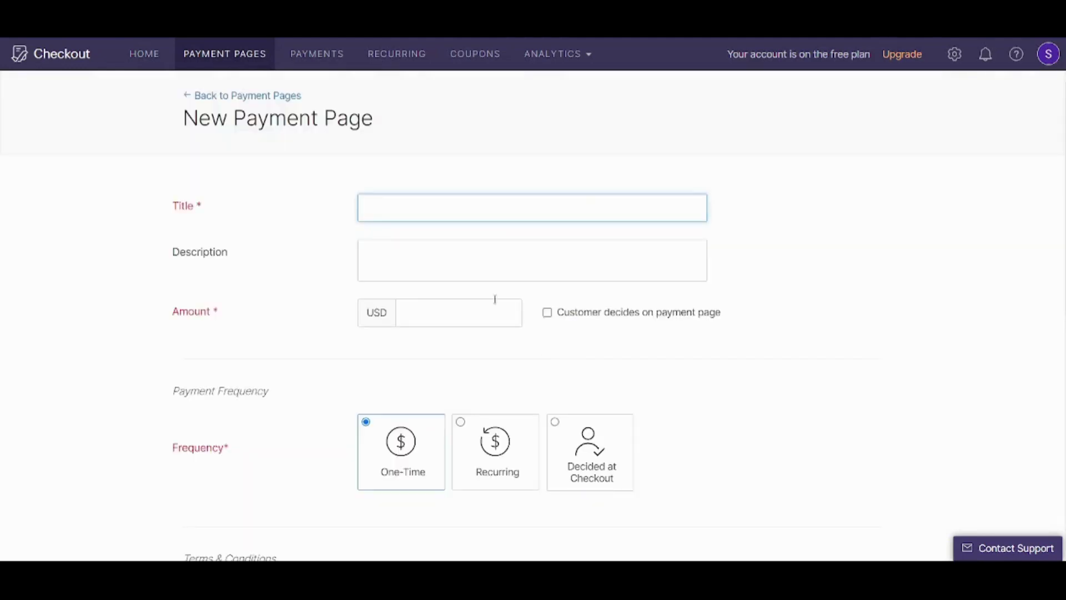
{"action": "type", "text": "Y"}
{"action": "key", "text": "BackSpace"}
{"action": "type", "text": "Subscription to O"}
{"action": "key", "text": "BackSpace"}
{"action": "type", "text": "our Website"}
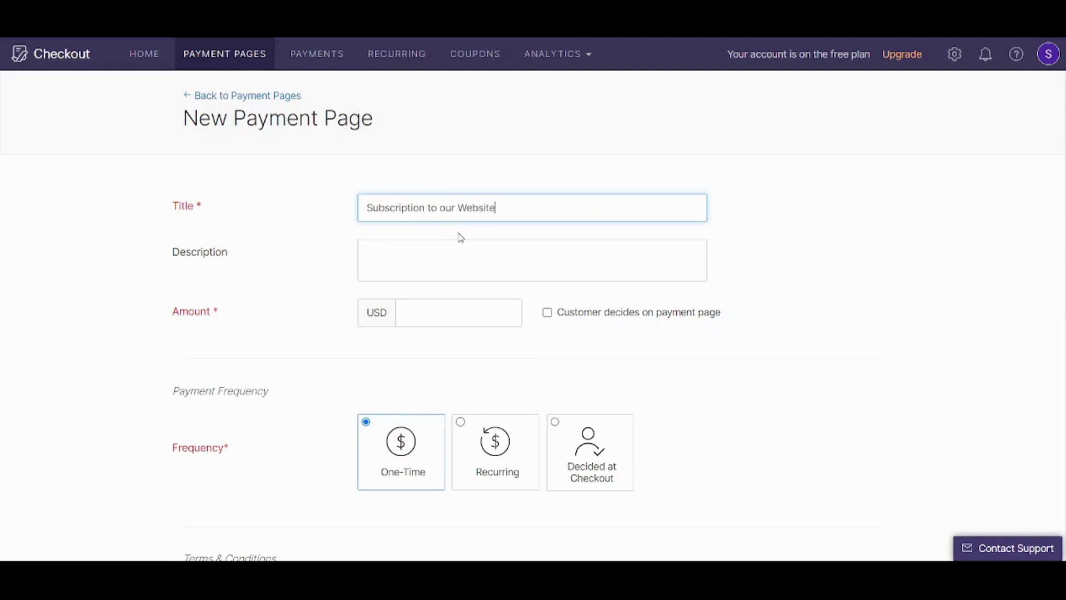
{"action": "double_click", "coordinate": [451, 208]}
{"action": "type", "text": "Our"}
Set a fixed payment amount of 50 USD, after briefly trying the customer-decides option.
{"action": "left_click", "coordinate": [417, 263]}
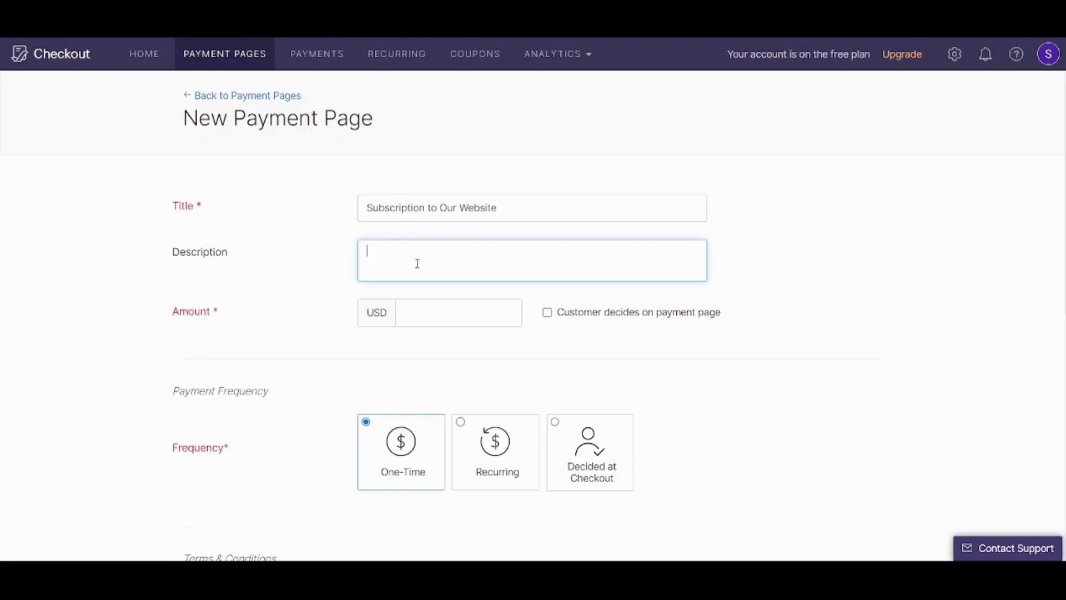
{"action": "left_click", "coordinate": [444, 315]}
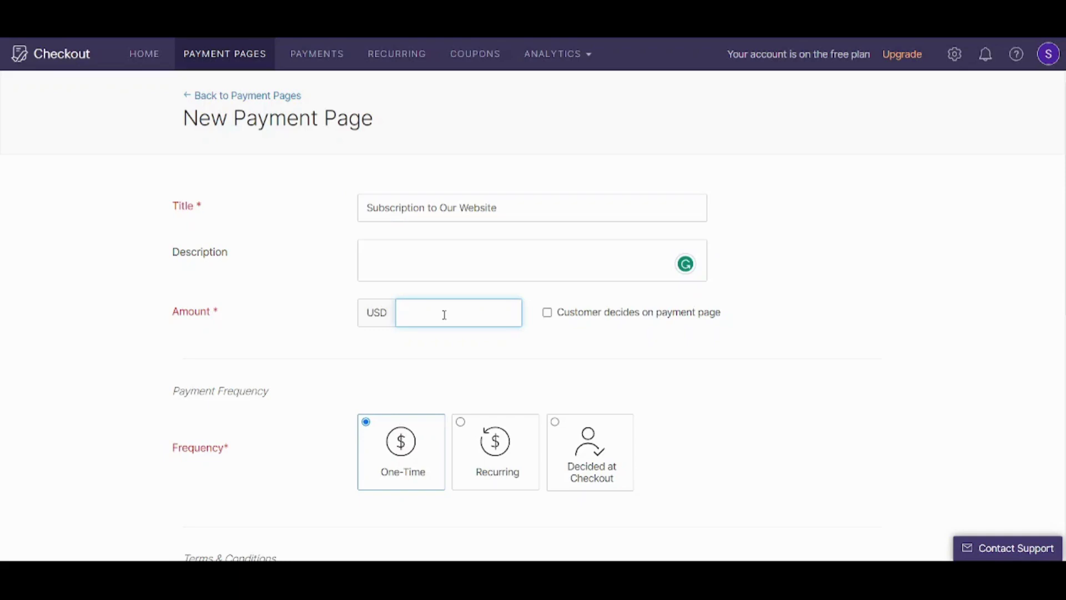
{"action": "type", "text": "50"}
{"action": "left_click", "coordinate": [548, 314]}
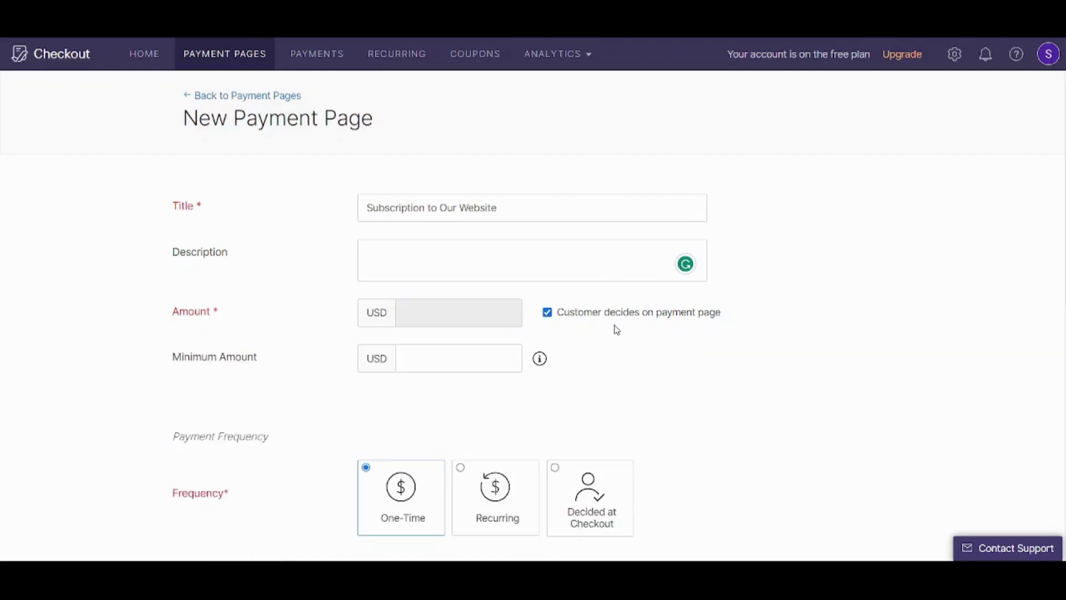
{"action": "left_click_drag", "start_coordinate": [193, 359], "coordinate": [262, 365]}
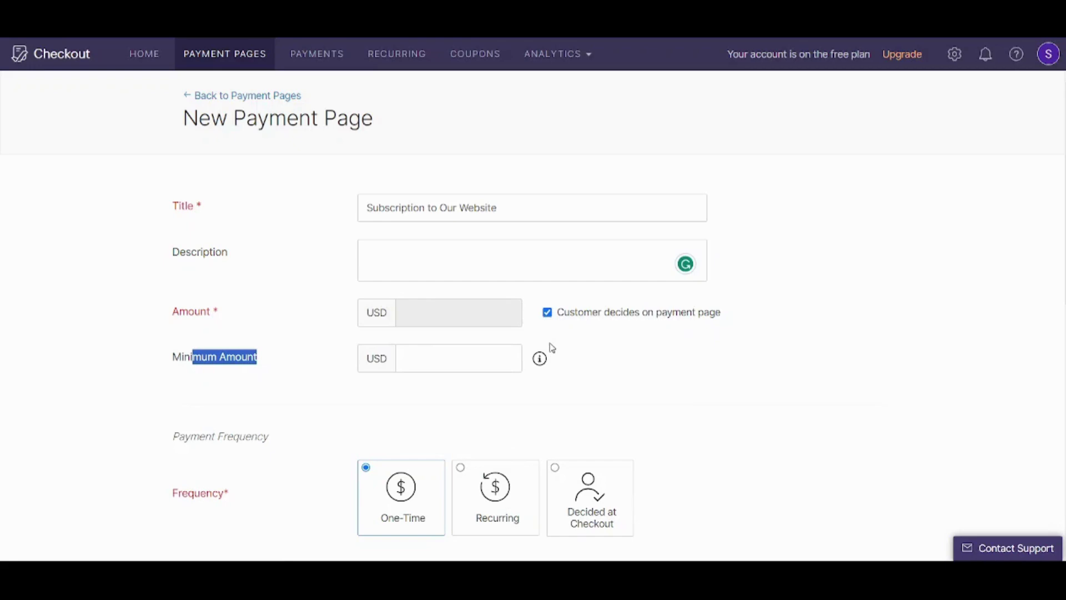
{"action": "left_click", "coordinate": [548, 313]}
{"action": "left_click", "coordinate": [442, 306]}
{"action": "type", "text": "50"}
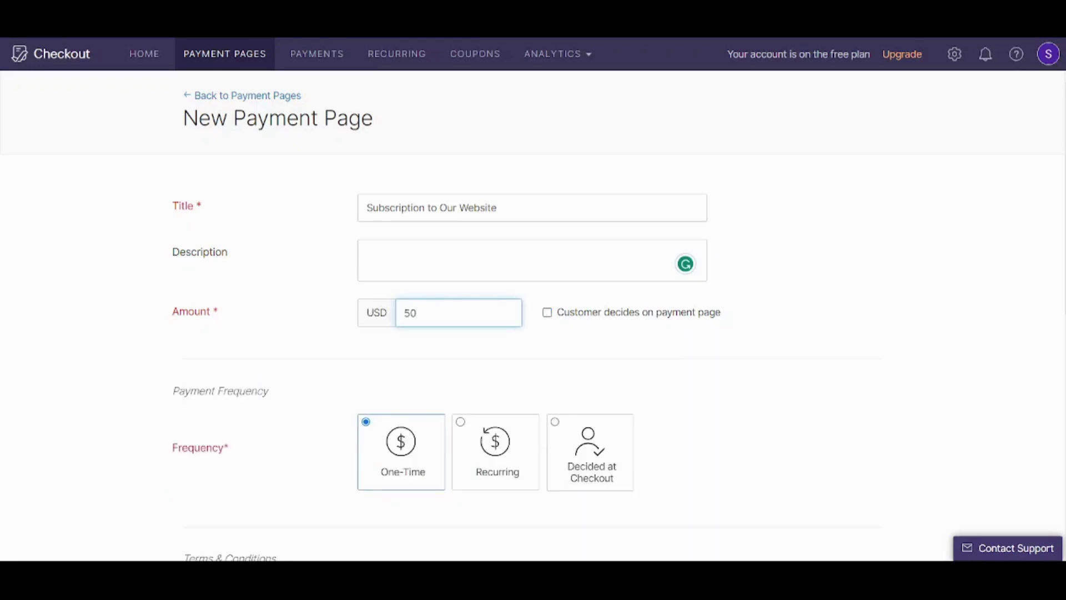
{"action": "scroll", "coordinate": [443, 307], "scroll_direction": "down", "scroll_amount": 2}
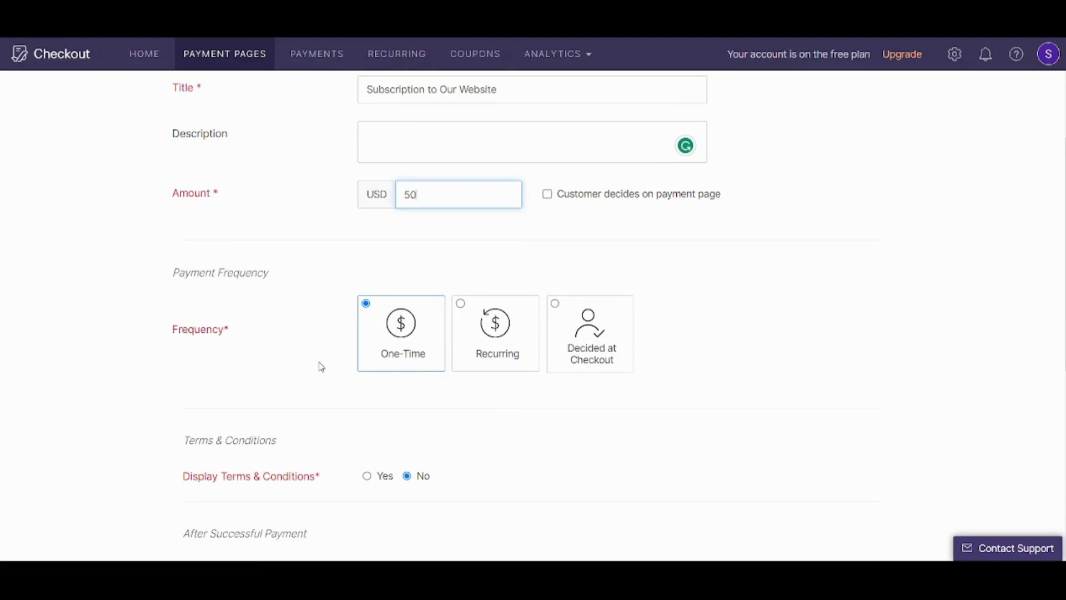
Make the payment recurring with a monthly billing interval.
{"action": "left_click", "coordinate": [485, 340]}
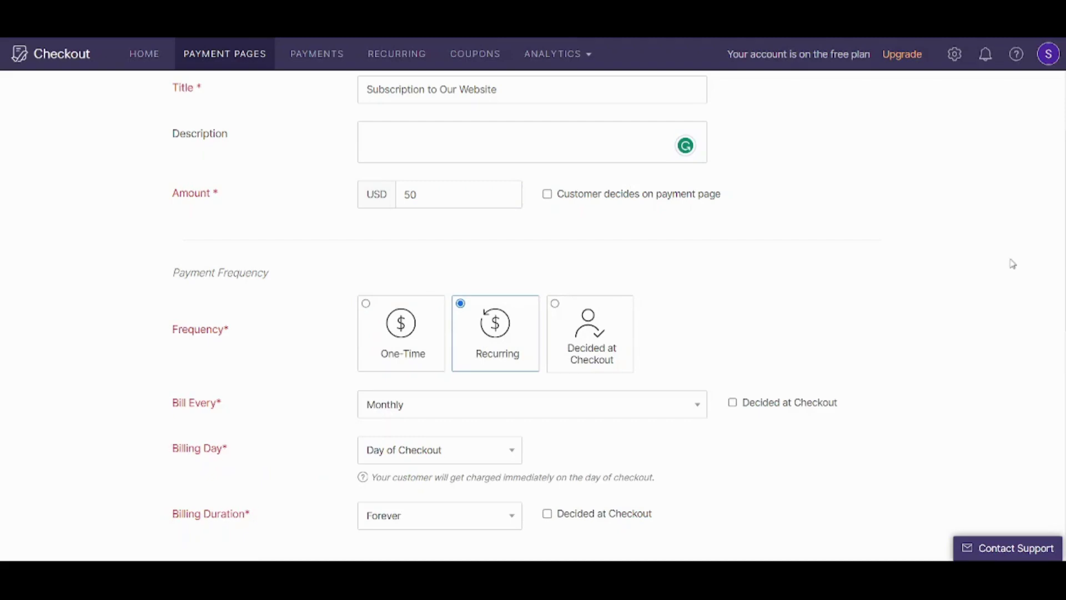
{"action": "scroll", "coordinate": [517, 352], "scroll_direction": "down", "scroll_amount": 1}
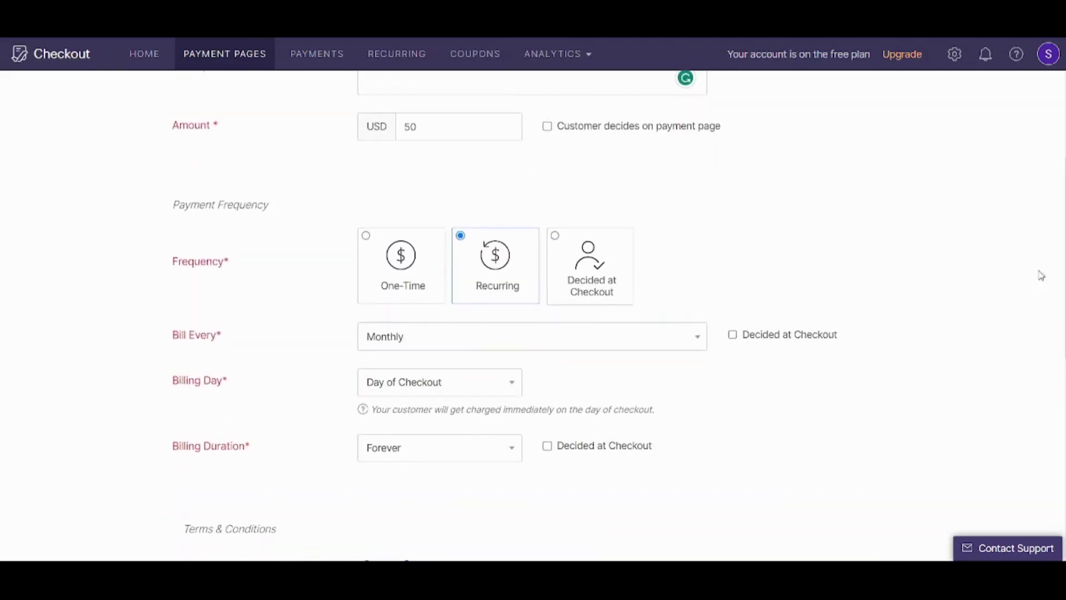
{"action": "left_click", "coordinate": [502, 344]}
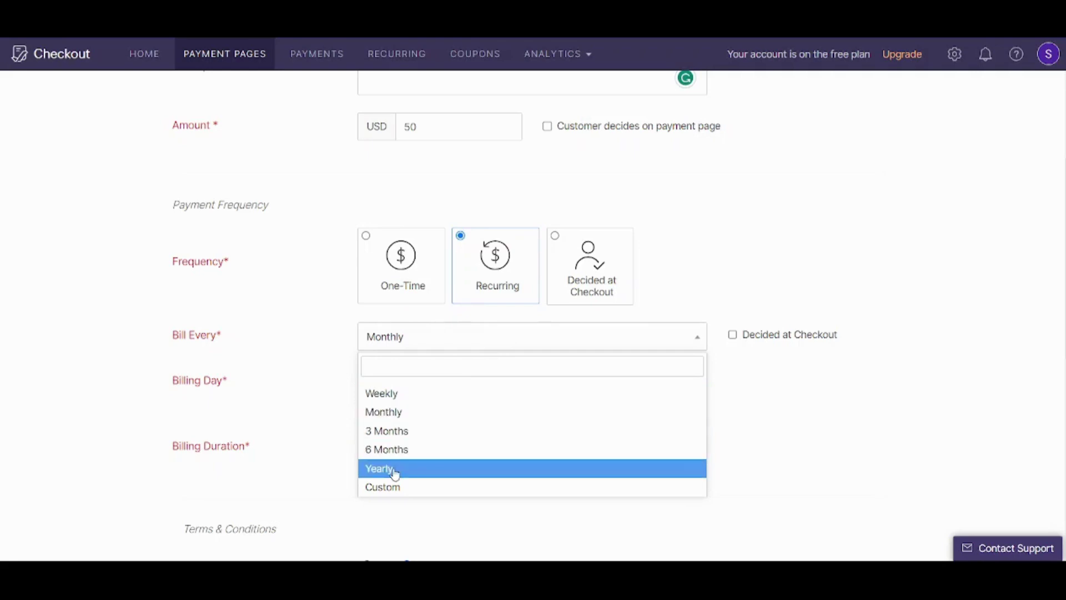
{"action": "left_click", "coordinate": [394, 412]}
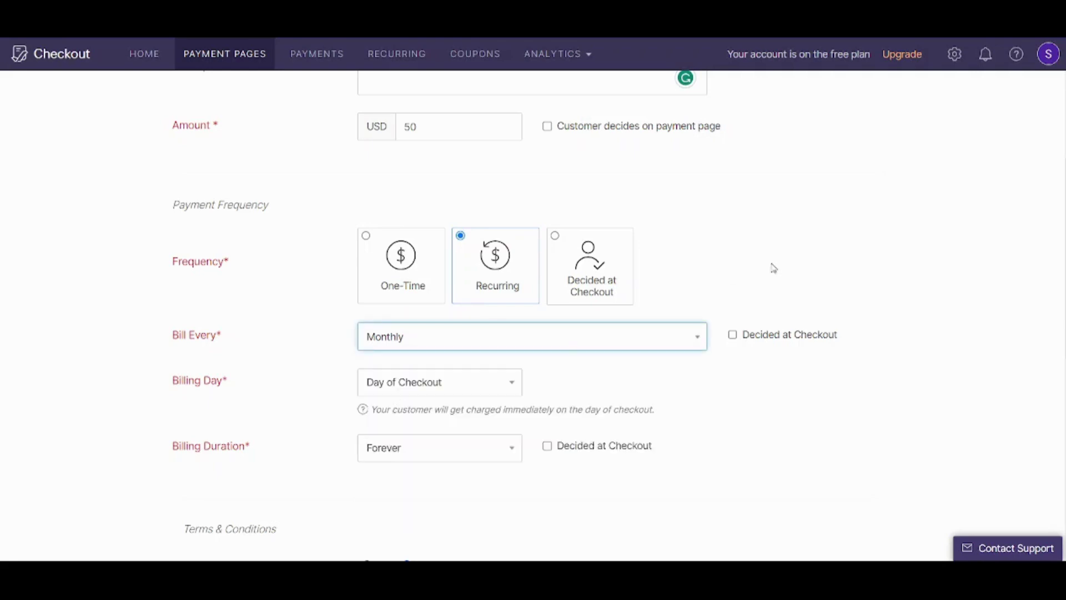
{"action": "scroll", "coordinate": [618, 303], "scroll_direction": "down", "scroll_amount": 2}
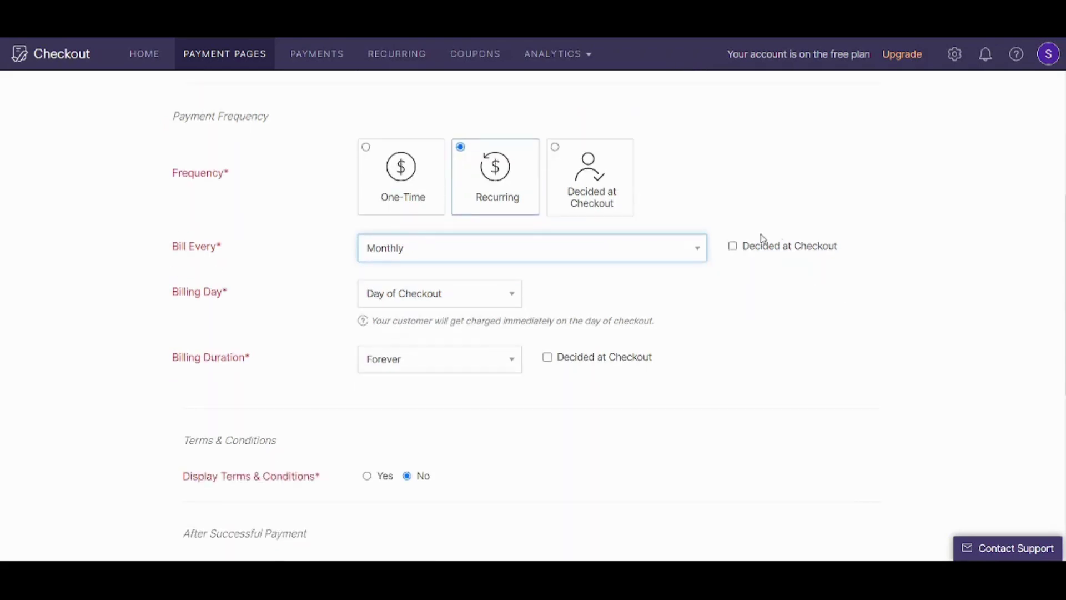
{"action": "scroll", "coordinate": [536, 205], "scroll_direction": "down", "scroll_amount": 1}
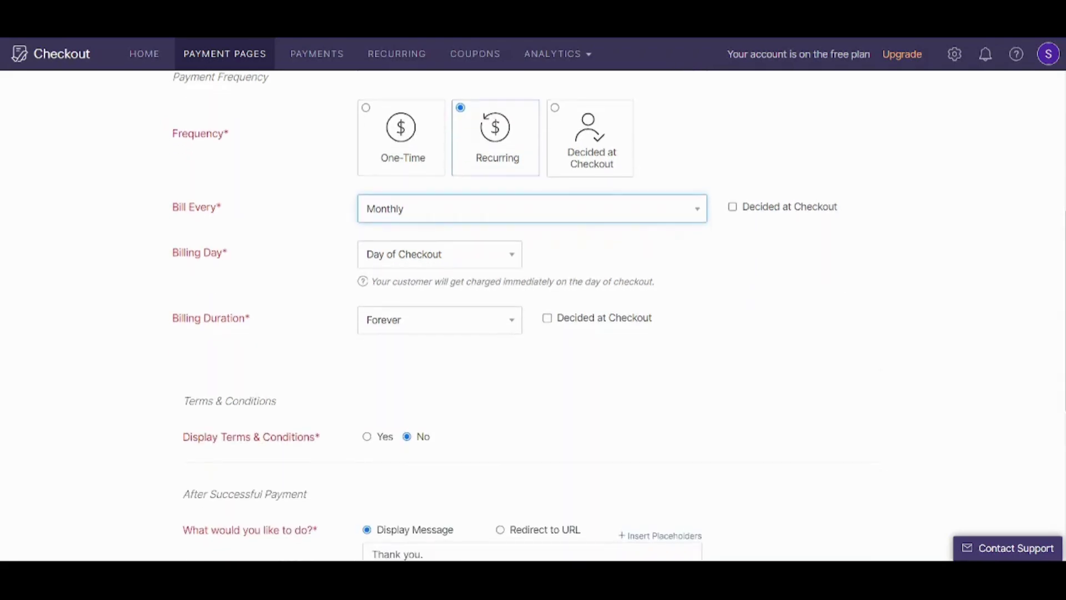
Keep billing on the day of checkout with a Forever billing duration.
{"action": "left_click", "coordinate": [471, 256]}
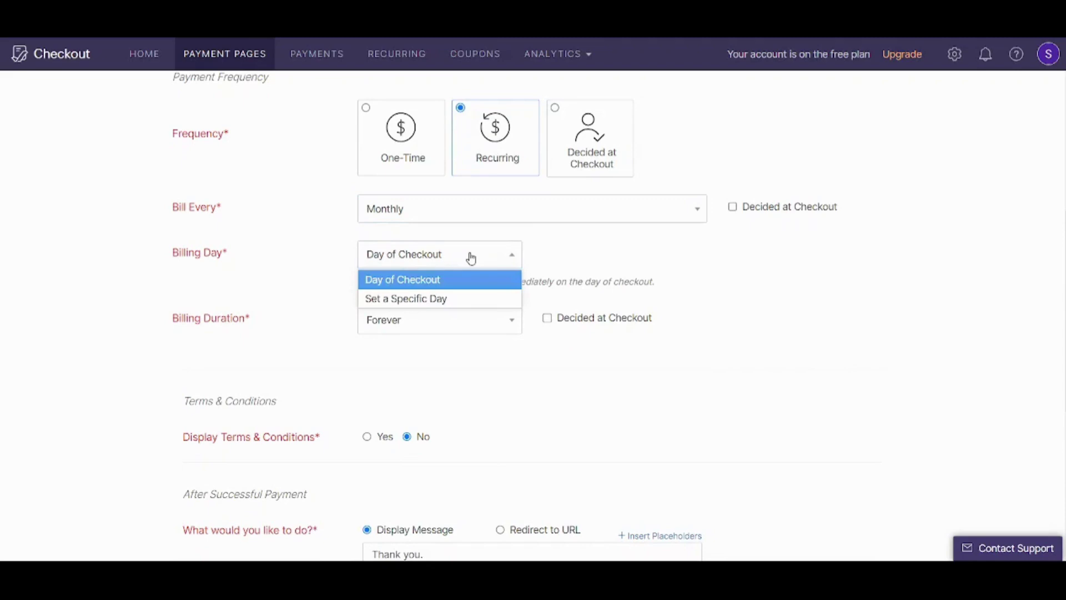
{"action": "left_click", "coordinate": [419, 280]}
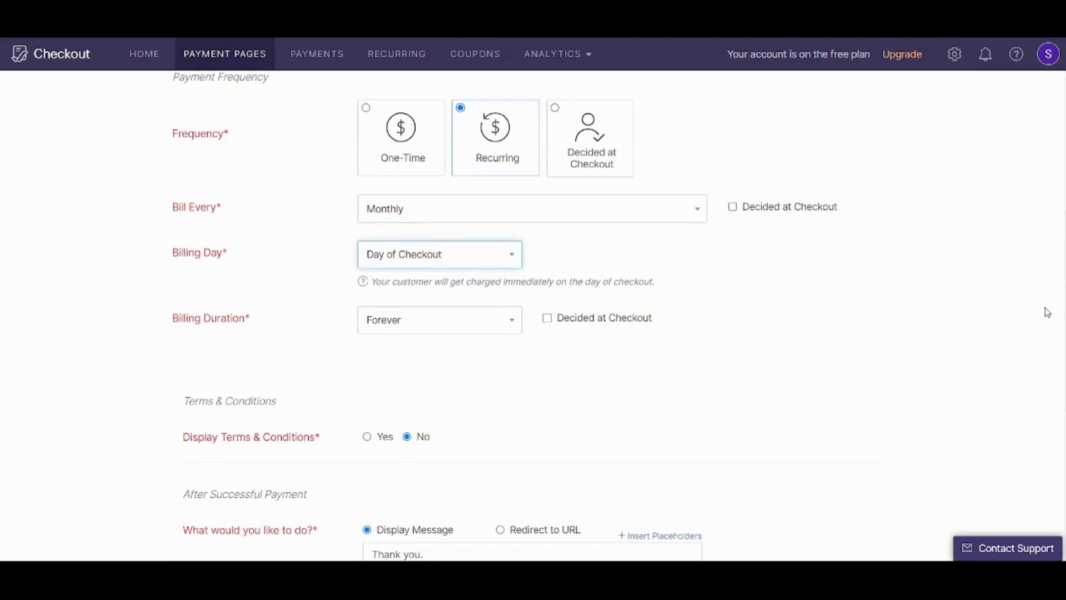
{"action": "scroll", "coordinate": [422, 300], "scroll_direction": "down", "scroll_amount": 1}
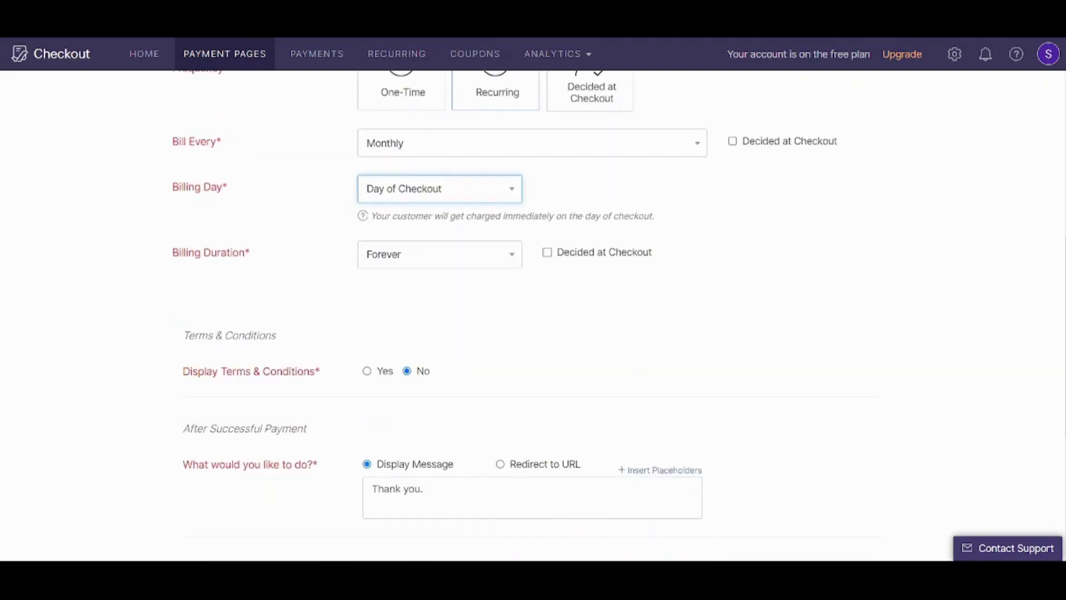
{"action": "left_click", "coordinate": [421, 267]}
{"action": "left_click", "coordinate": [426, 276]}
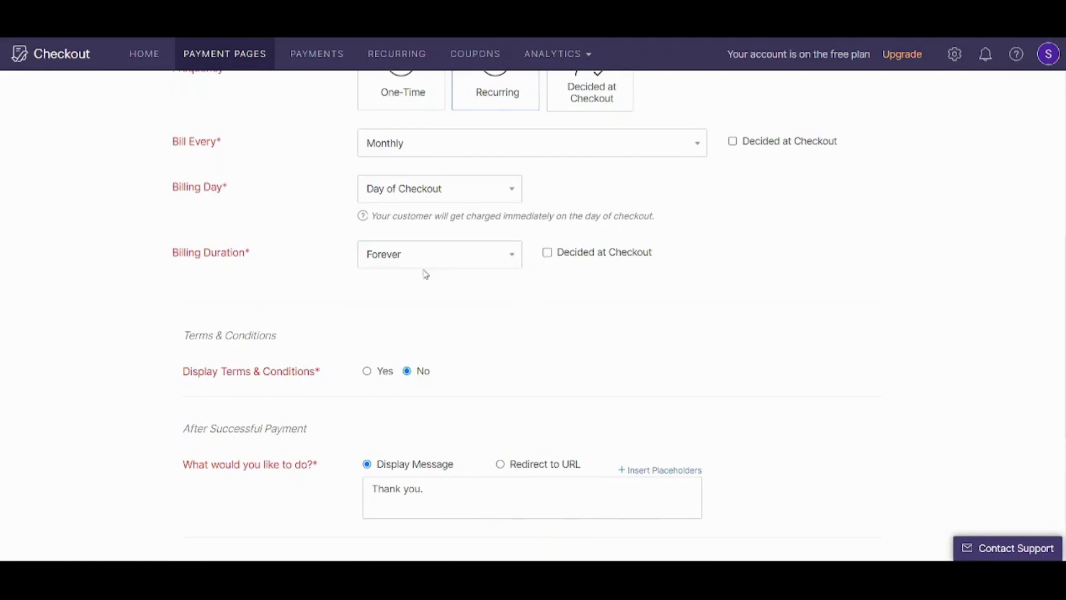
{"action": "scroll", "coordinate": [1055, 290], "scroll_direction": "down", "scroll_amount": 2}
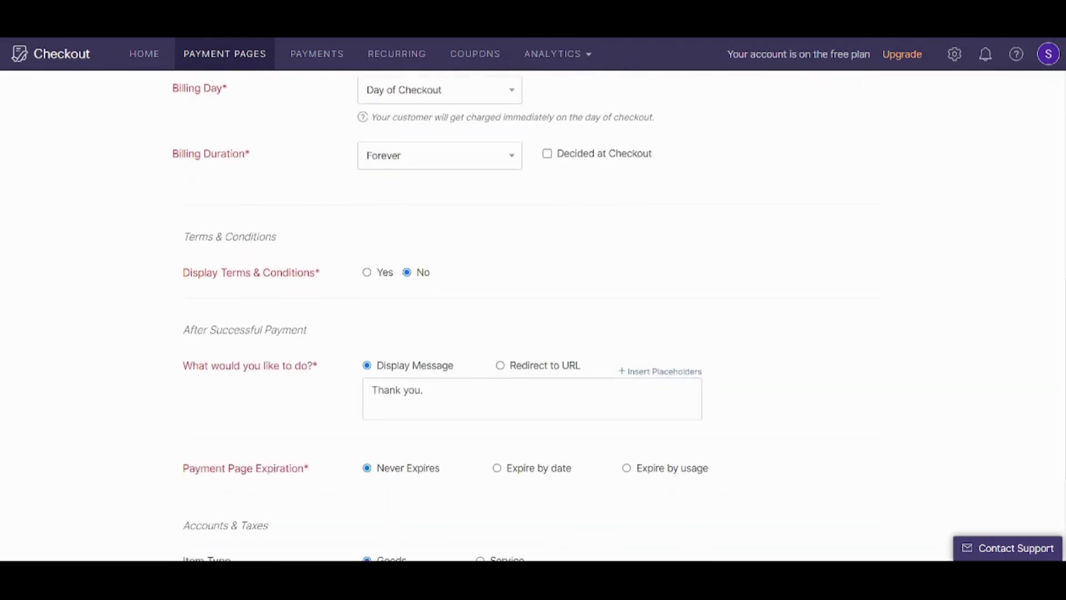
{"action": "scroll", "coordinate": [1064, 428], "scroll_direction": "down", "scroll_amount": 1}
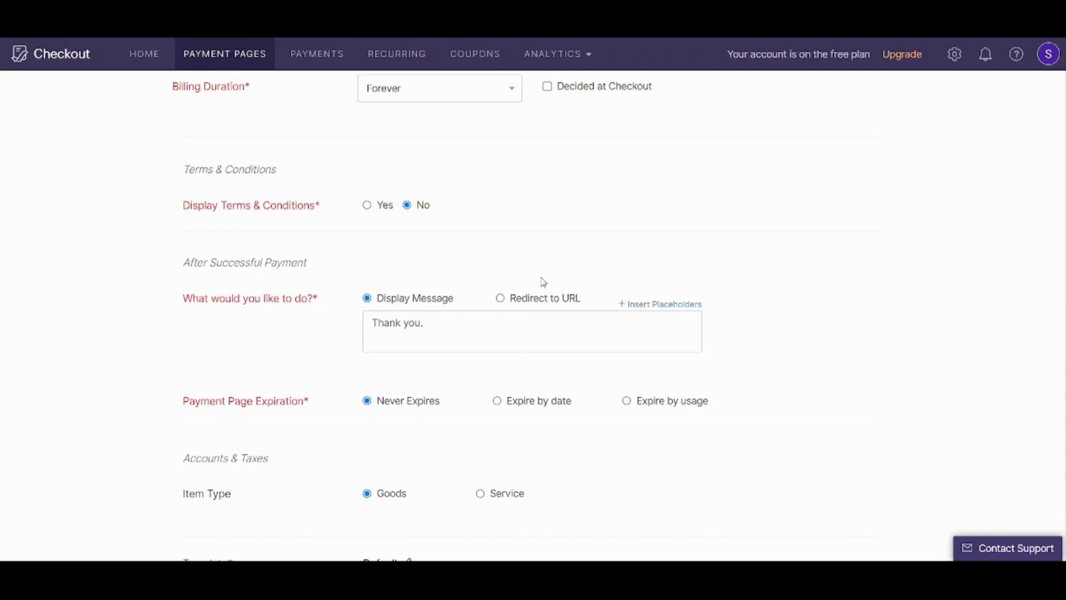
Redirect buyers to Bapetco.net after payment and set the item type to Service.
{"action": "left_click", "coordinate": [541, 301]}
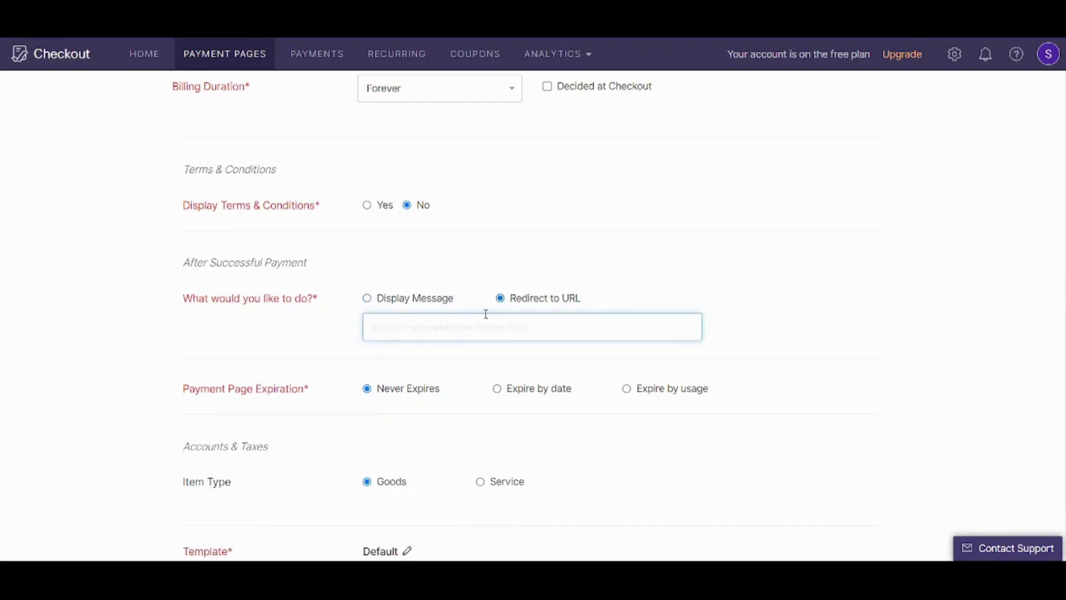
{"action": "left_click", "coordinate": [407, 303]}
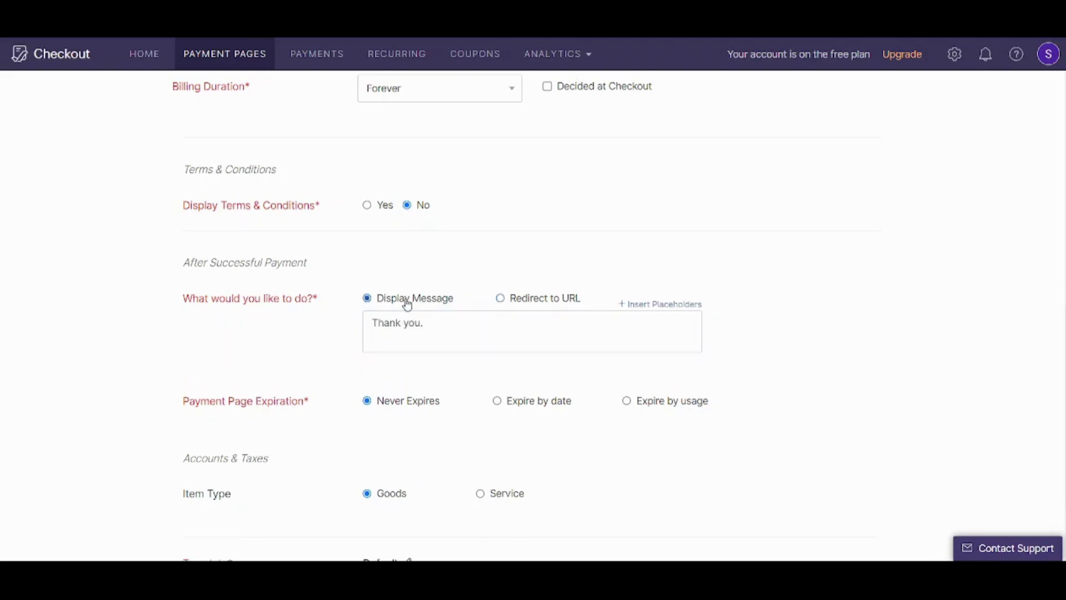
{"action": "left_click", "coordinate": [502, 299]}
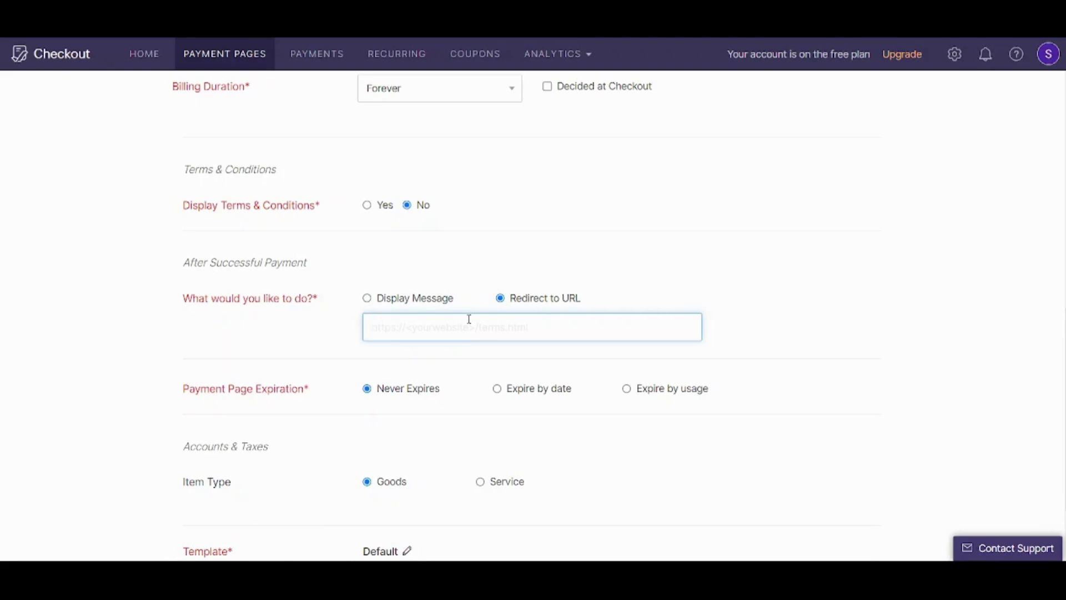
{"action": "type", "text": "Bapetco.net"}
{"action": "scroll", "coordinate": [533, 314], "scroll_direction": "down", "scroll_amount": 2}
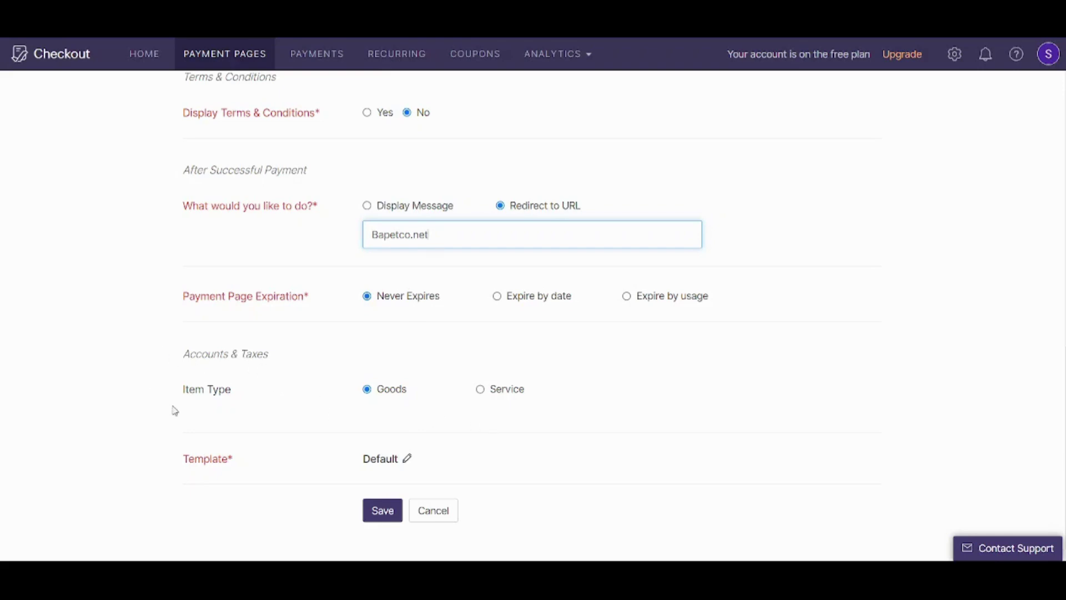
{"action": "left_click", "coordinate": [481, 389]}
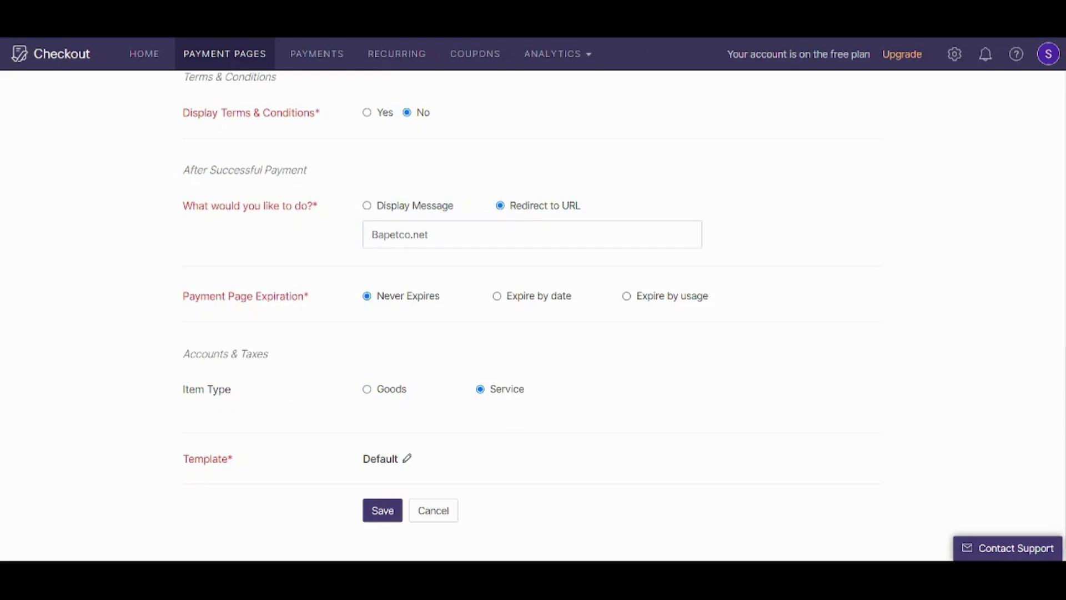
Abandon creating a new template, keeping Default, and save the payment page as a draft.
{"action": "left_click", "coordinate": [406, 459]}
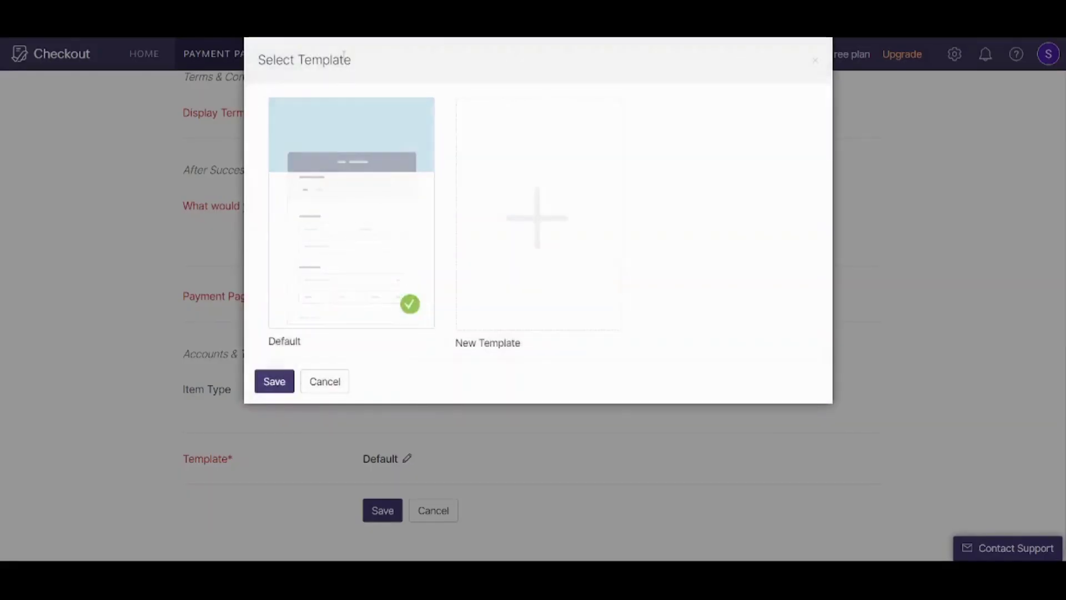
{"action": "left_click", "coordinate": [565, 242]}
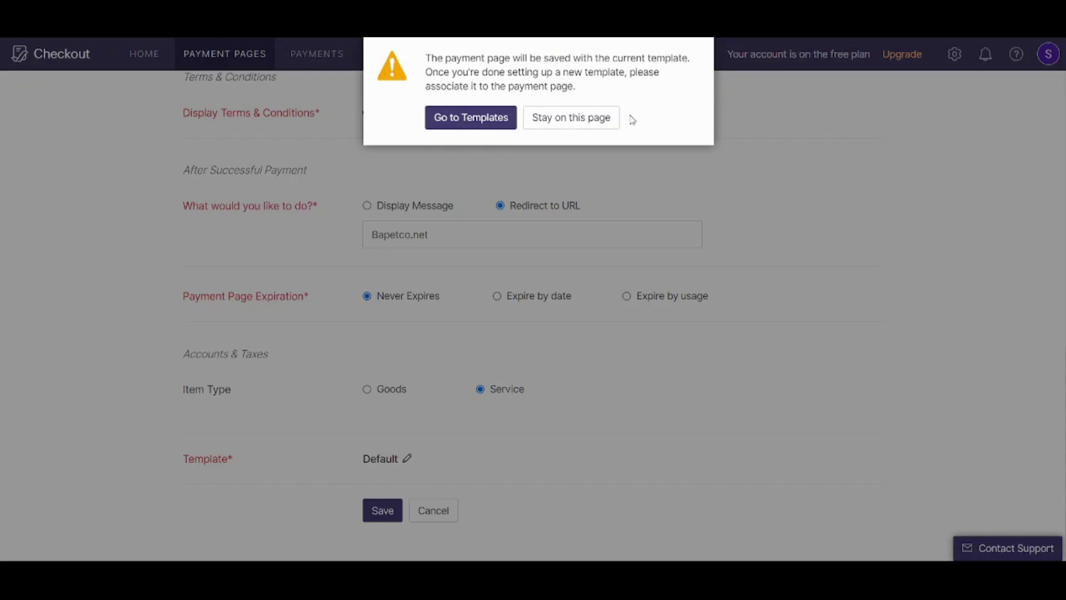
{"action": "left_click", "coordinate": [598, 123]}
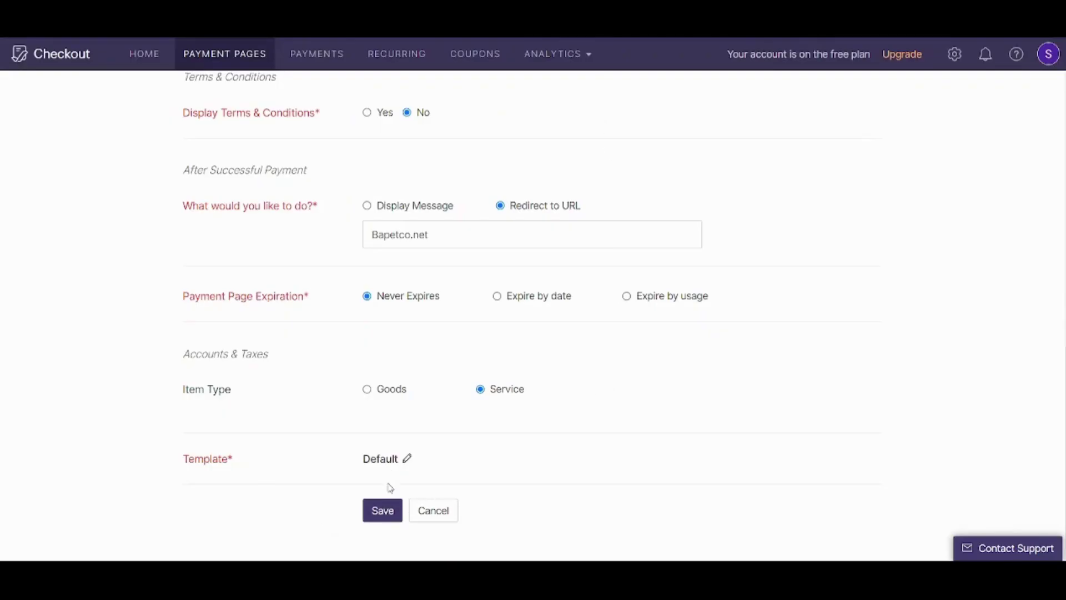
{"action": "left_click", "coordinate": [386, 508]}
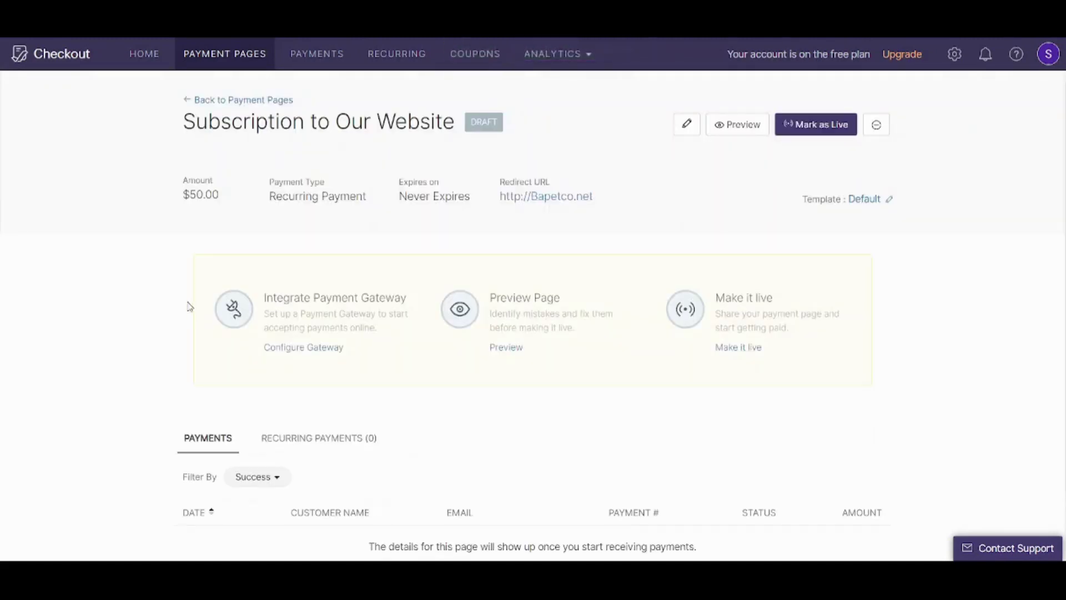
Preview the $50.00 Subscription to Our Website checkout form and scroll through it.
{"action": "scroll", "coordinate": [25, 347], "scroll_direction": "down", "scroll_amount": 1}
{"action": "scroll", "coordinate": [25, 347], "scroll_direction": "up", "scroll_amount": 1}
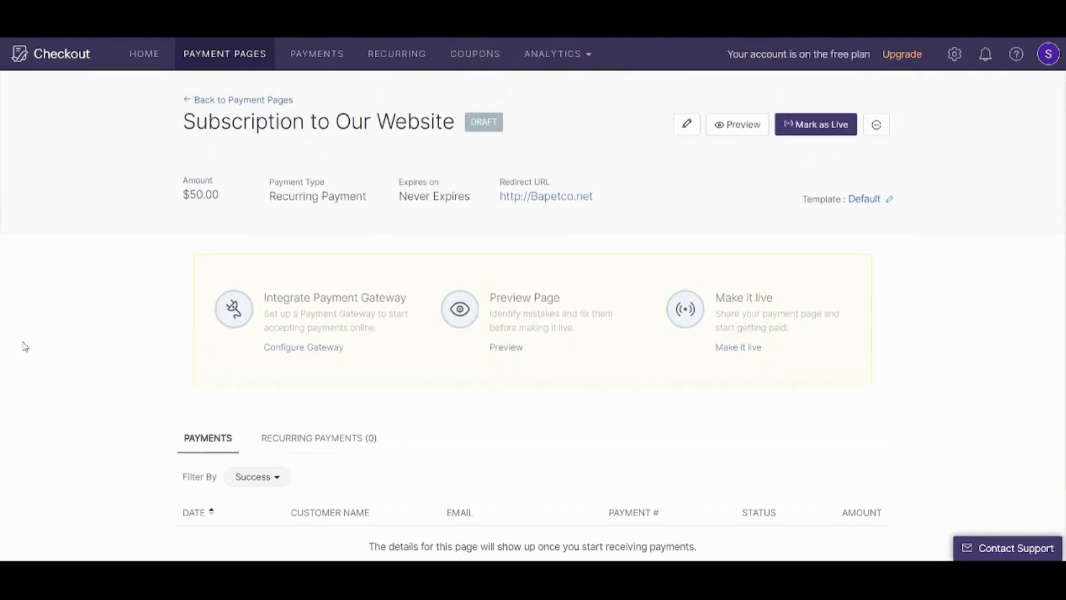
{"action": "left_click", "coordinate": [736, 131]}
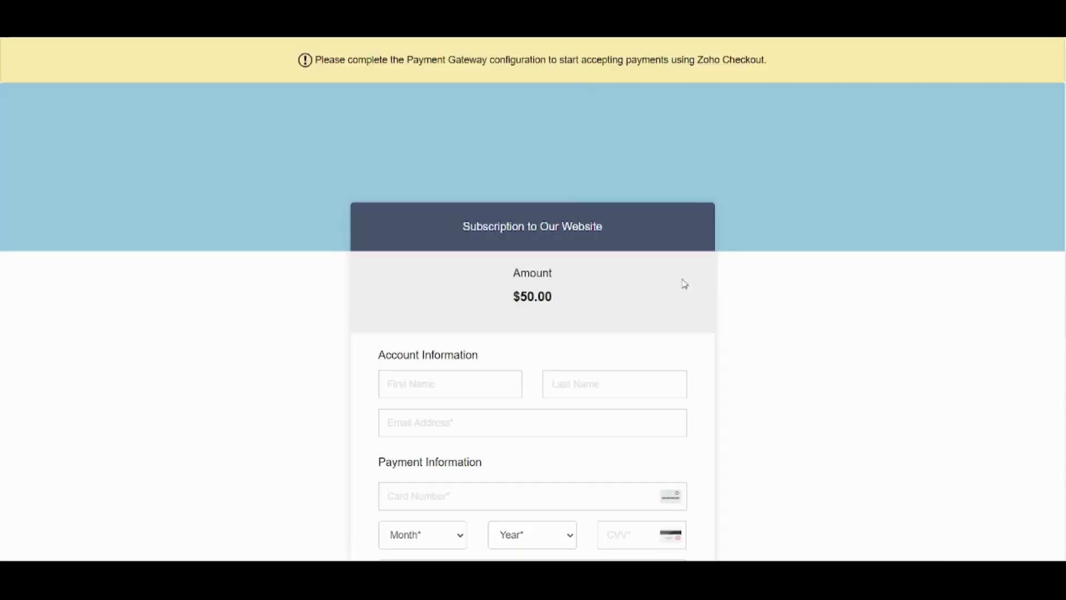
{"action": "scroll", "coordinate": [861, 392], "scroll_direction": "down", "scroll_amount": 3}
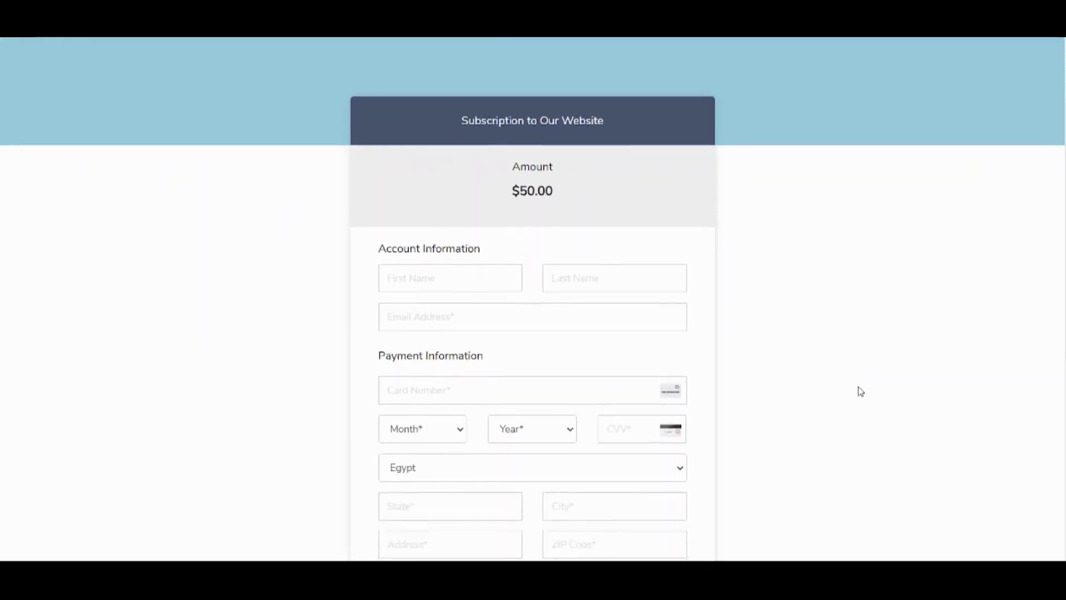
{"action": "scroll", "coordinate": [860, 392], "scroll_direction": "down", "scroll_amount": 2}
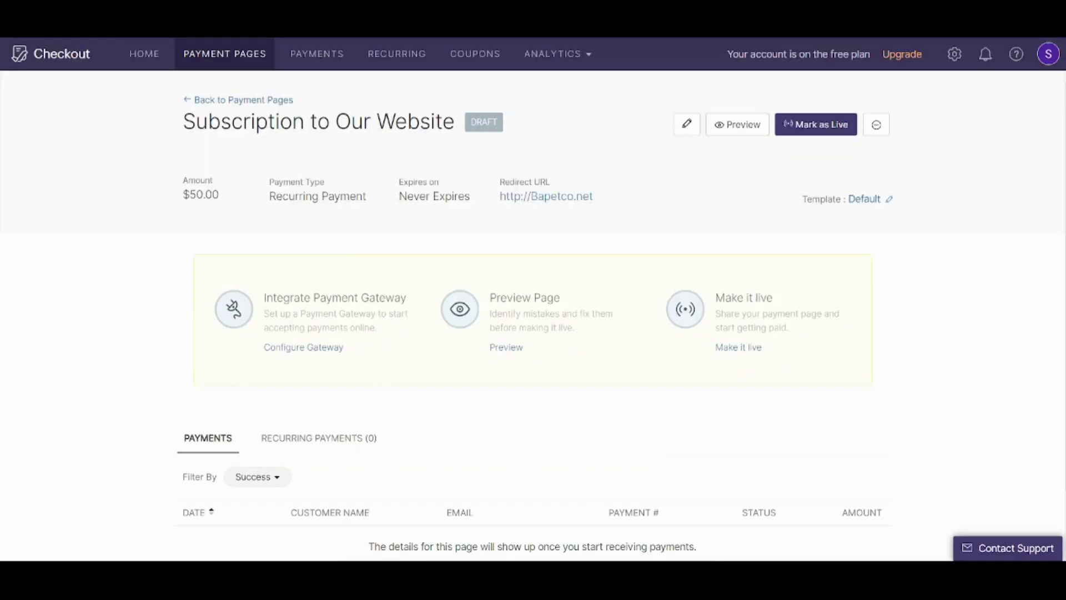
Look through the empty Payments and Recurring sections, then begin a new coupon in Coupons.
{"action": "left_click", "coordinate": [292, 56]}
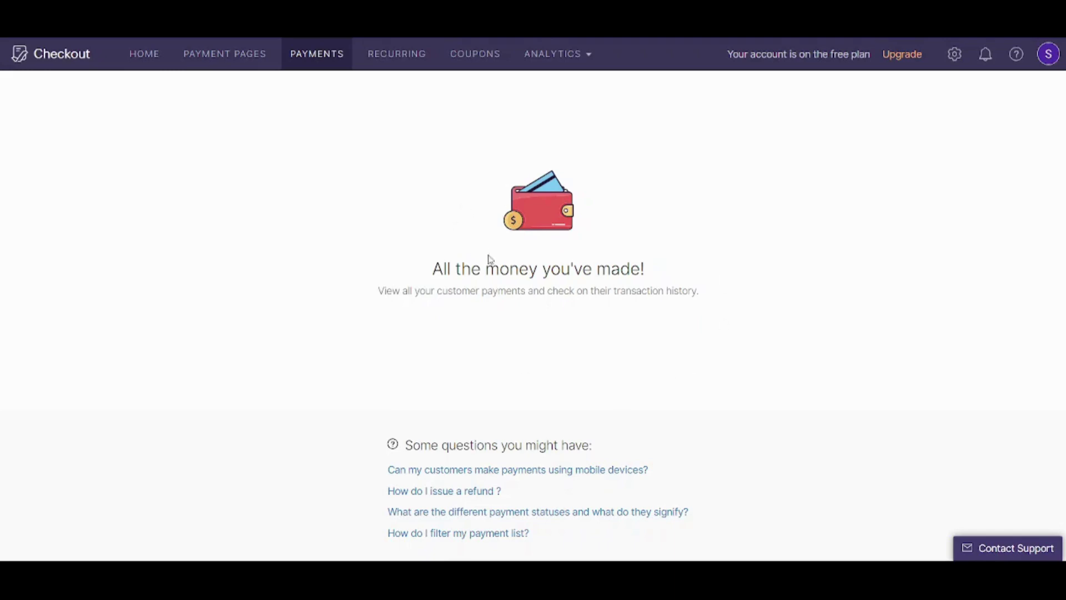
{"action": "left_click", "coordinate": [386, 63]}
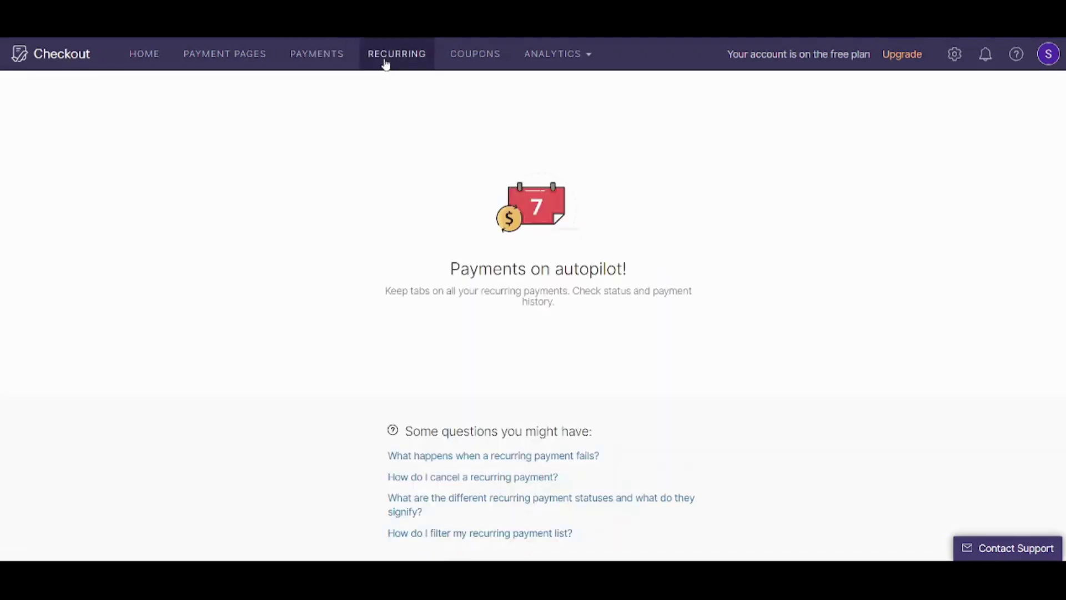
{"action": "left_click", "coordinate": [482, 60]}
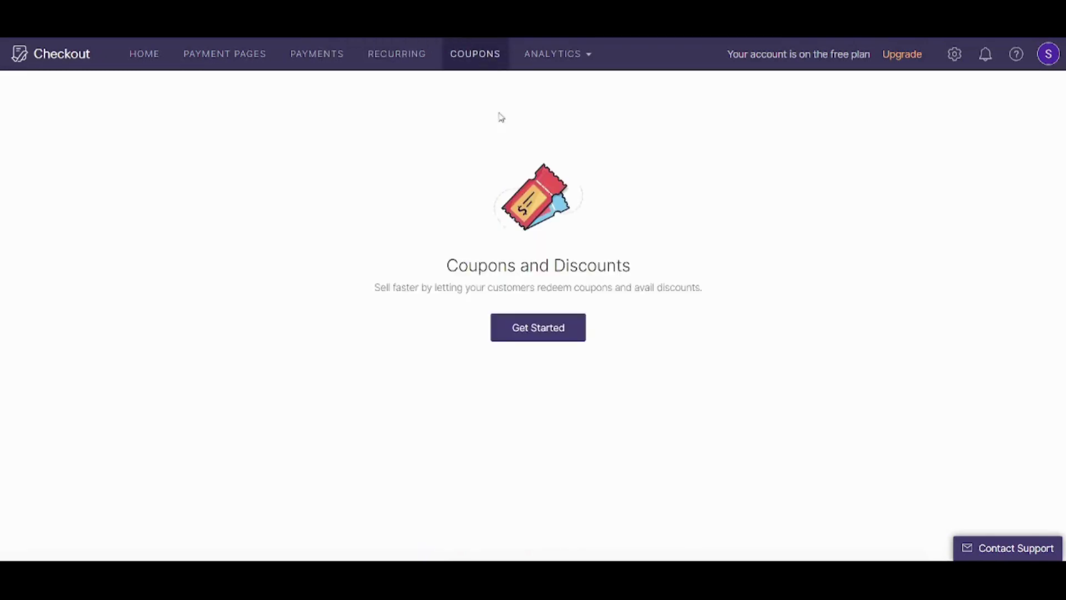
{"action": "left_click", "coordinate": [529, 323]}
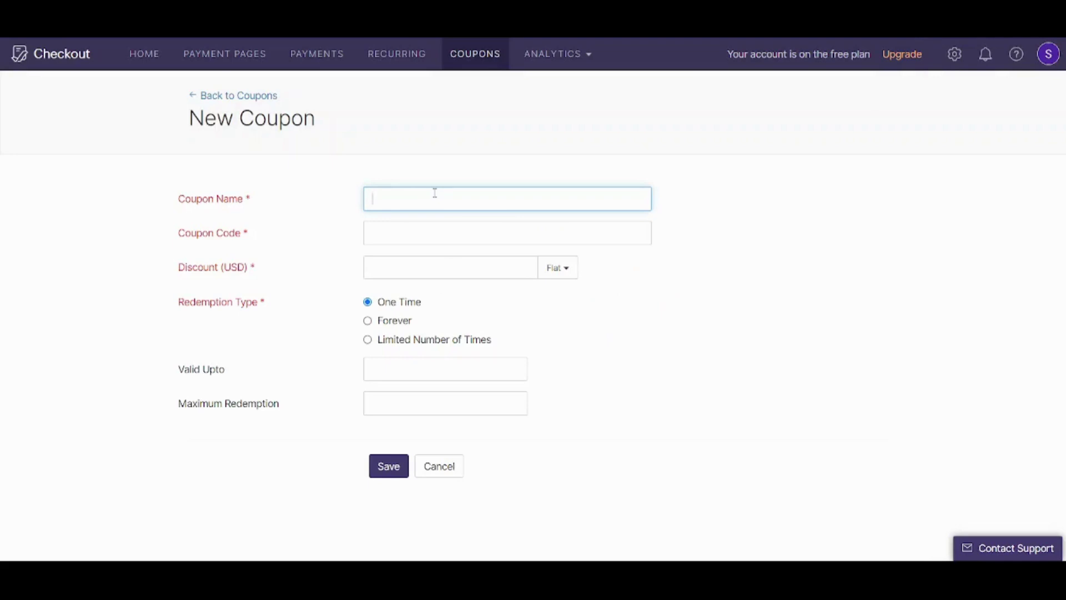
Name the coupon '10% Coupon' with code FFFEEE and a 10% percentage discount.
{"action": "type", "text": "10 %"}
{"action": "type", "text": "% Coupon"}
{"action": "left_click", "coordinate": [428, 243]}
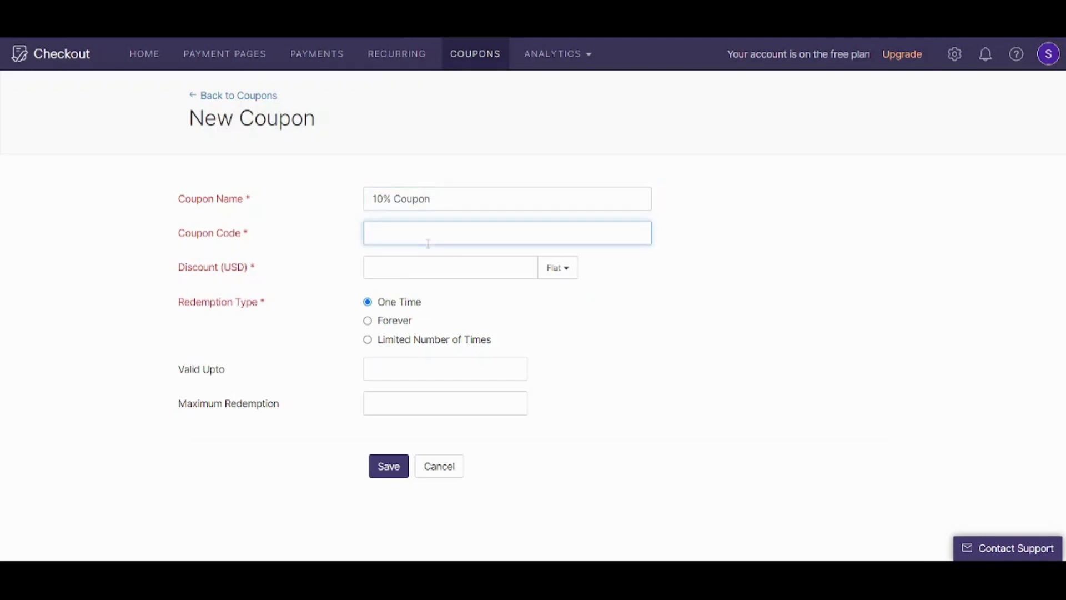
{"action": "type", "text": "FFFEEE"}
{"action": "left_click", "coordinate": [411, 276]}
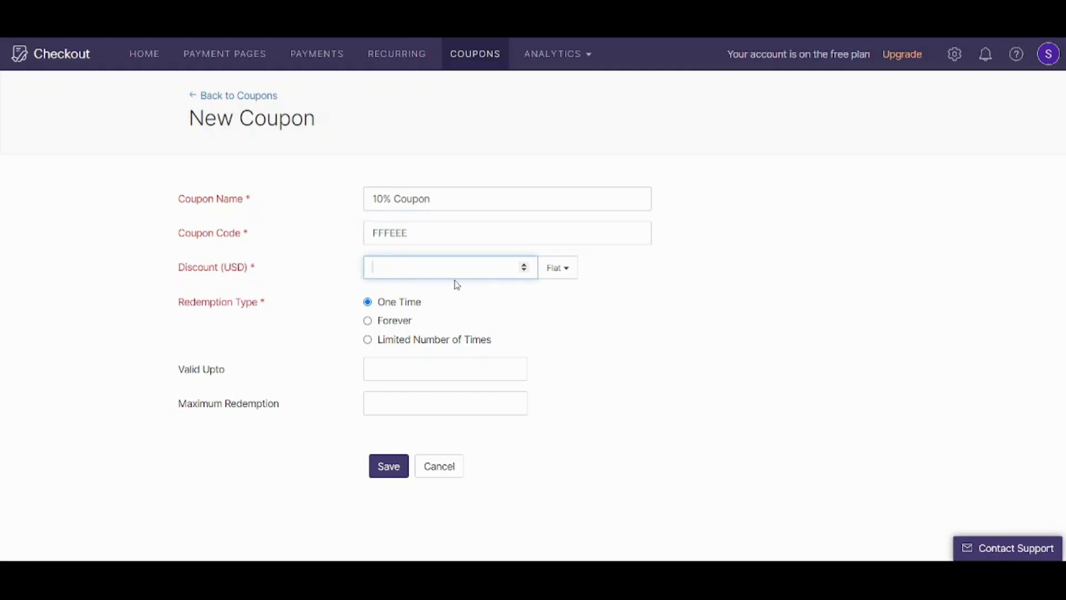
{"action": "left_click", "coordinate": [555, 277]}
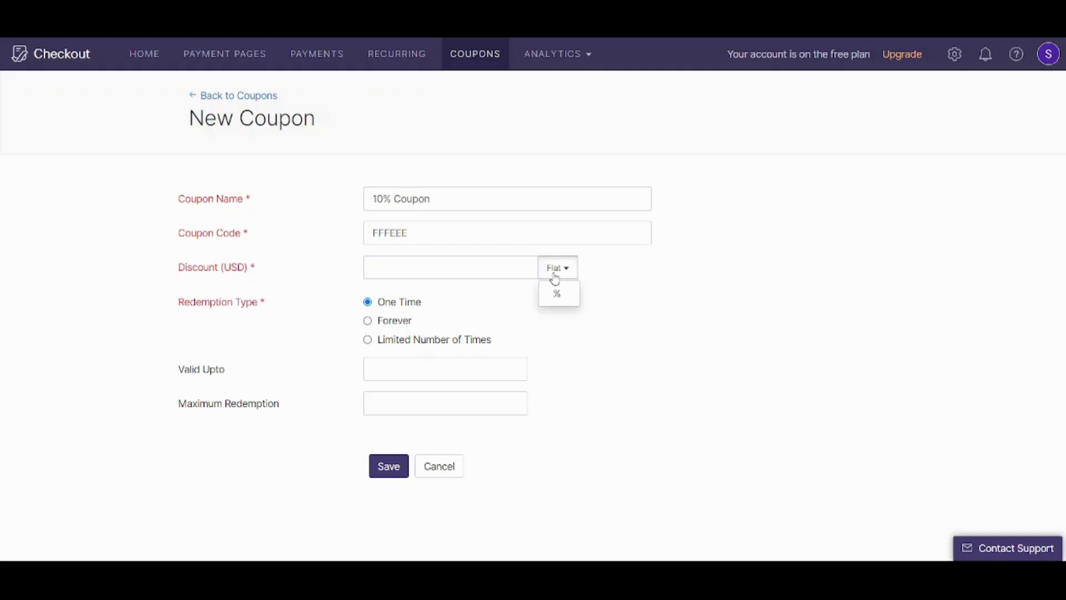
{"action": "left_click", "coordinate": [557, 294]}
{"action": "left_click", "coordinate": [411, 266]}
{"action": "type", "text": "10"}
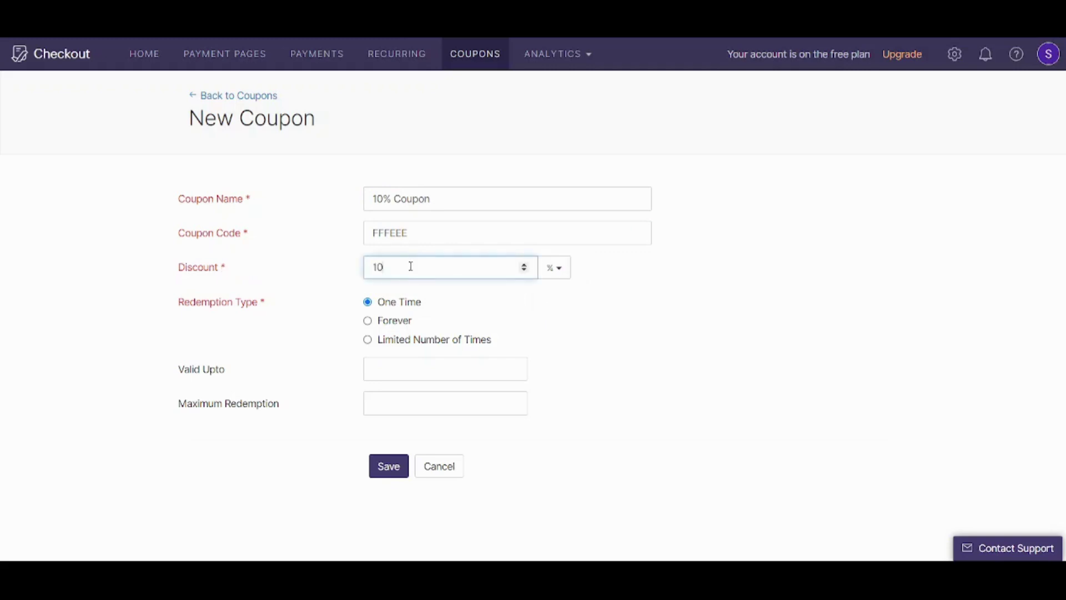
{"action": "left_click", "coordinate": [588, 340]}
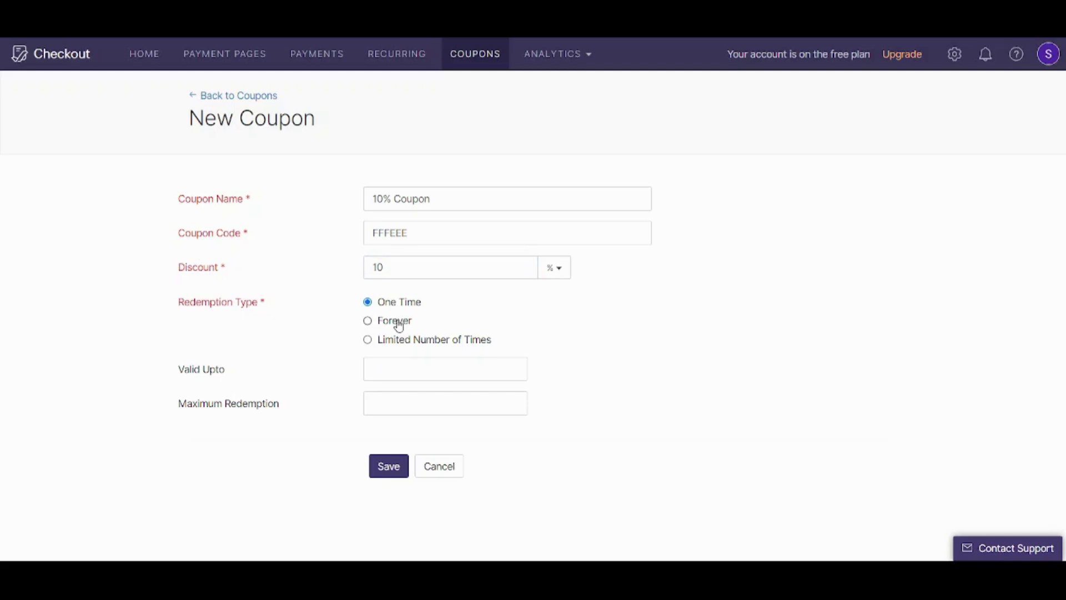
Limit the coupon to 5 redemptions, save it, and return to the coupons list.
{"action": "left_click", "coordinate": [397, 341]}
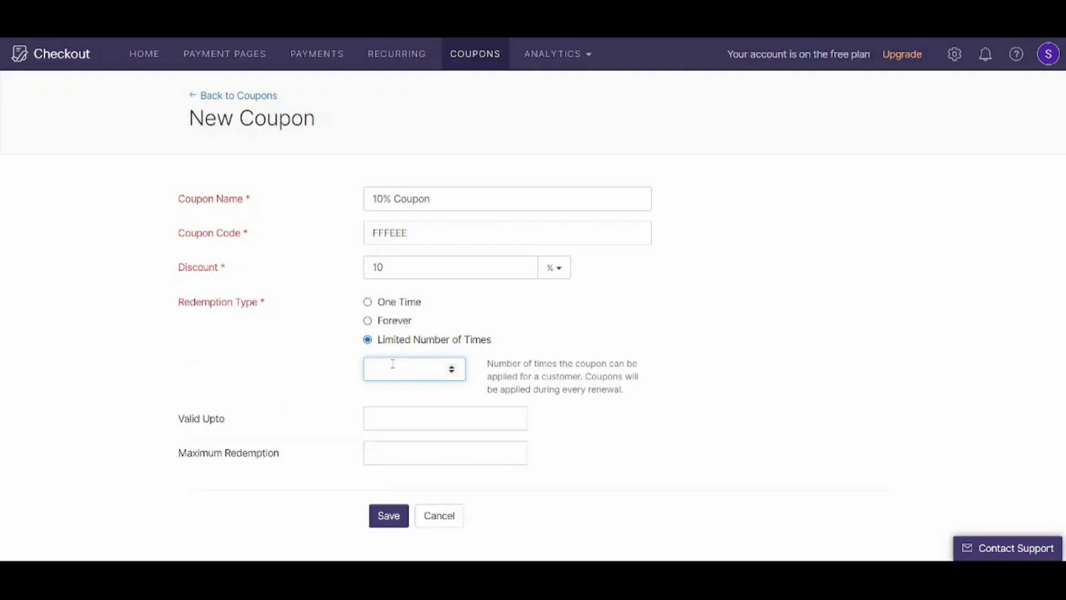
{"action": "left_click", "coordinate": [772, 426]}
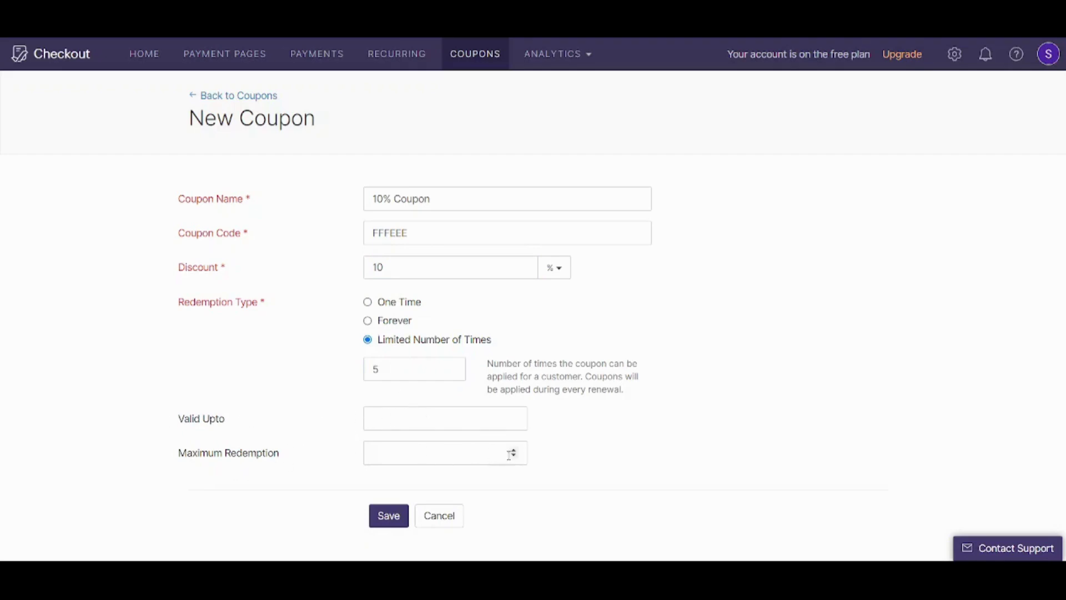
{"action": "left_click", "coordinate": [414, 454]}
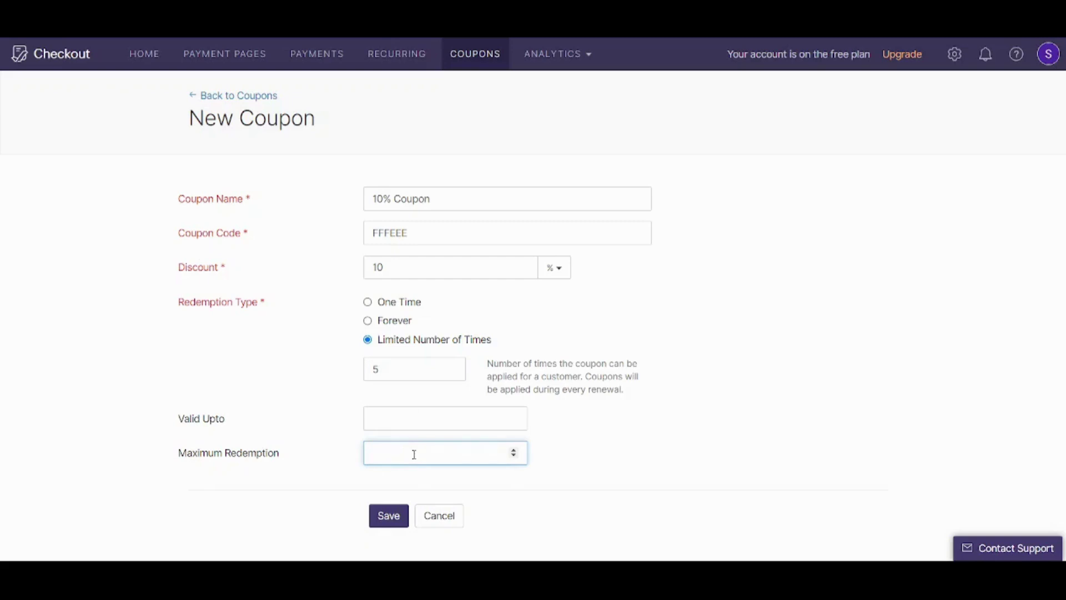
{"action": "left_click_drag", "start_coordinate": [274, 451], "coordinate": [183, 448]}
{"action": "left_click", "coordinate": [220, 472]}
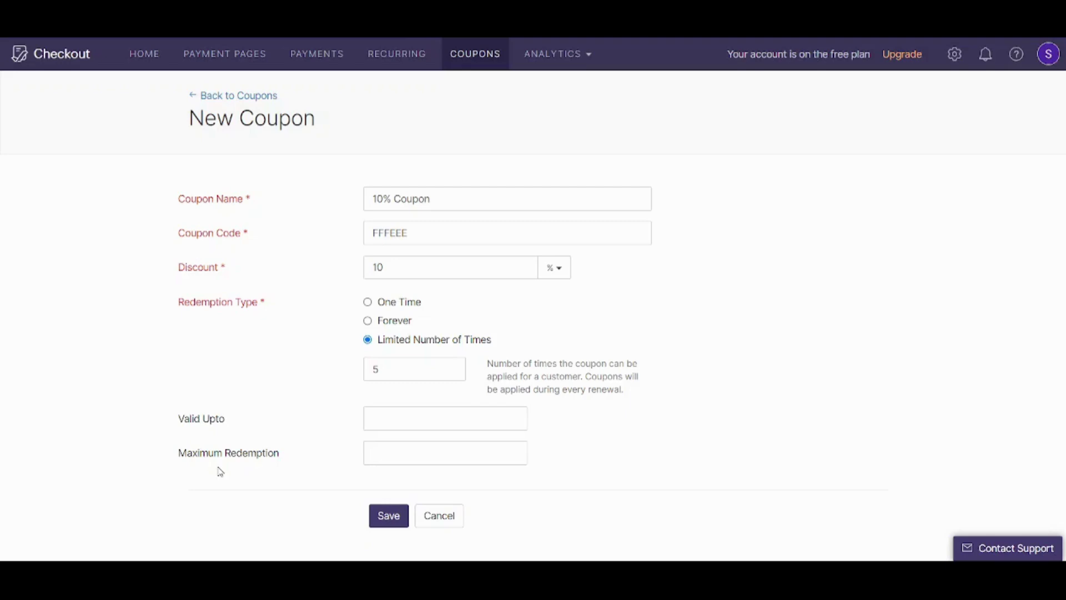
{"action": "left_click", "coordinate": [418, 463]}
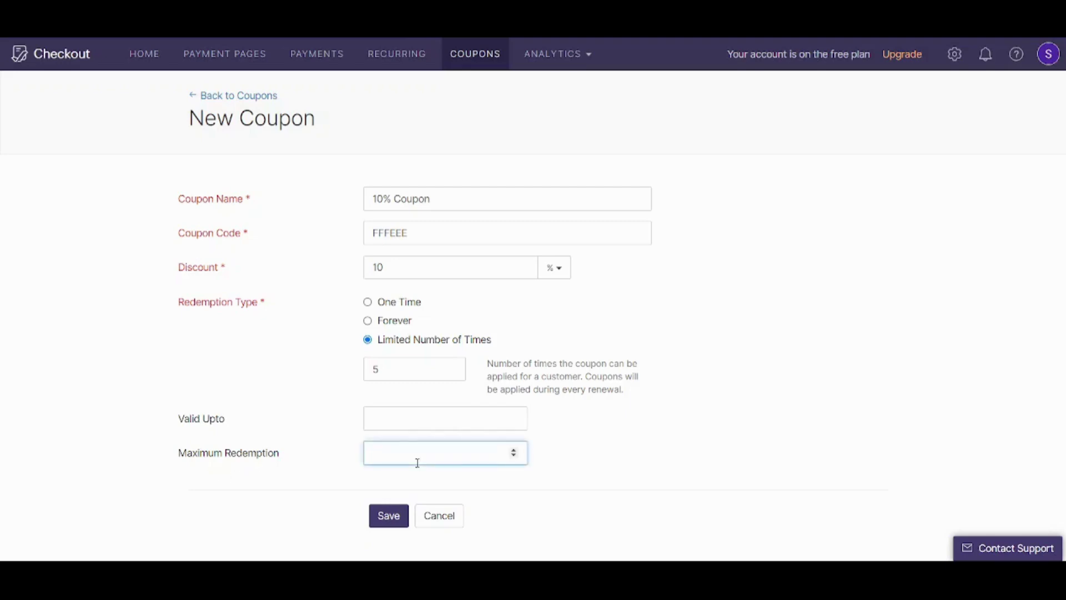
{"action": "type", "text": "5"}
{"action": "left_click", "coordinate": [669, 427]}
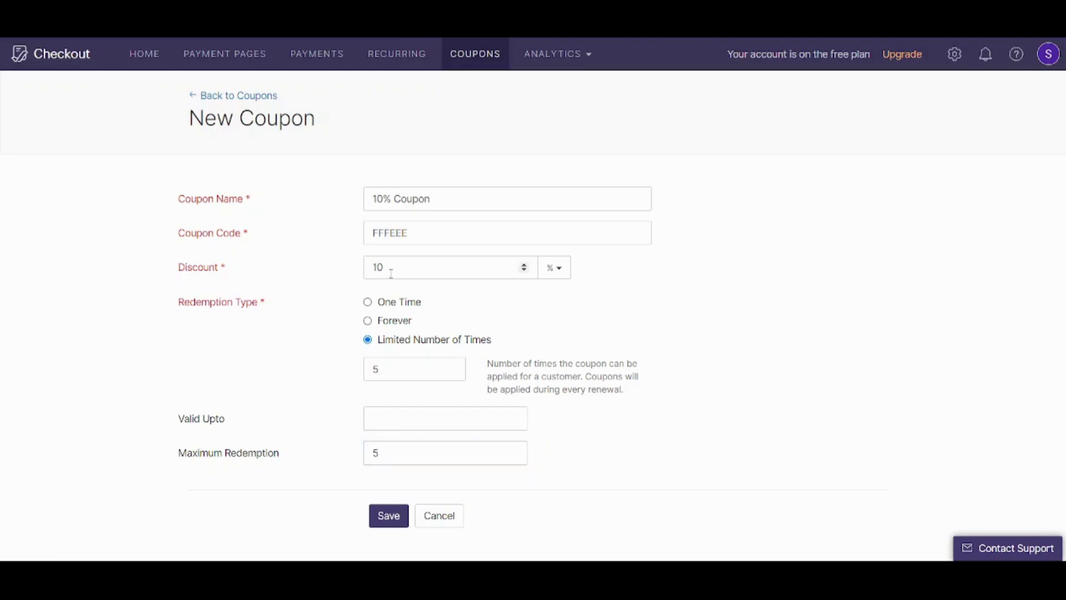
{"action": "left_click_drag", "start_coordinate": [392, 449], "coordinate": [355, 452]}
{"action": "key", "text": "BackSpace"}
{"action": "left_click", "coordinate": [247, 499]}
{"action": "left_click", "coordinate": [375, 518]}
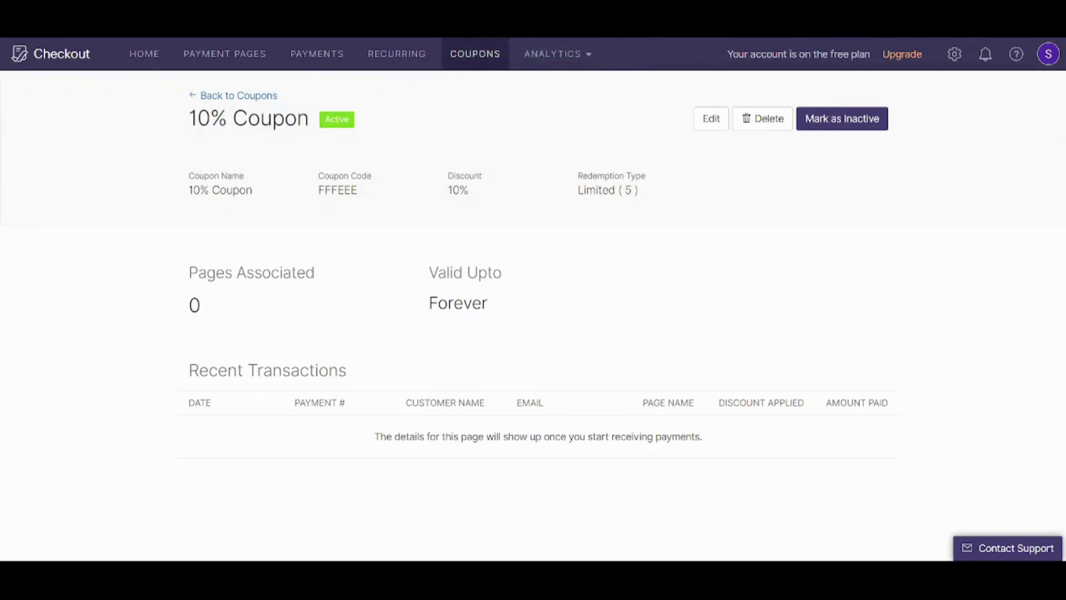
{"action": "key", "text": "alt+Left"}
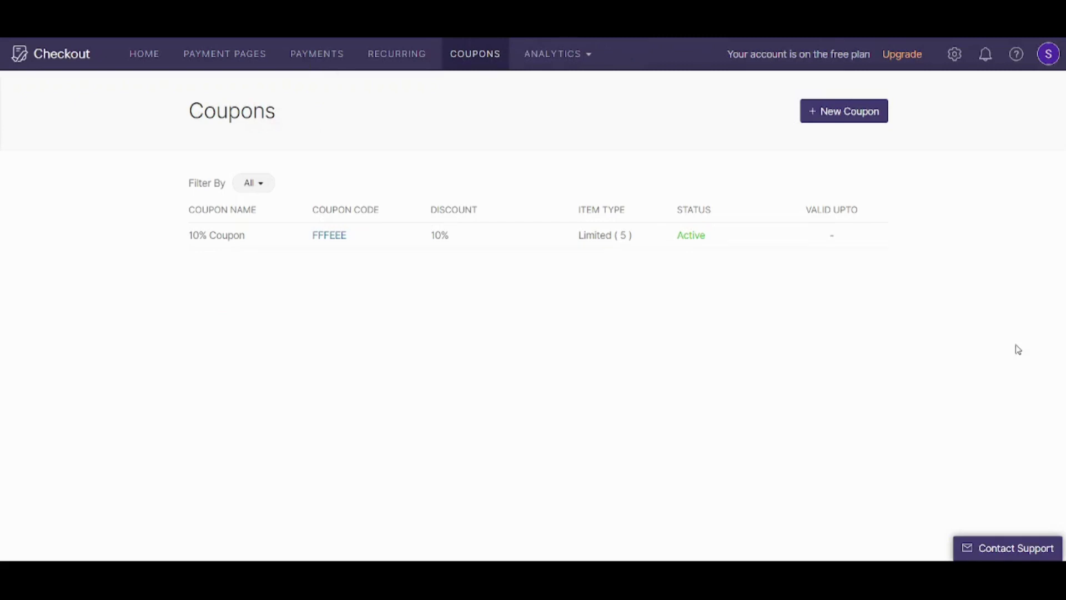
Open the Subscription to Our Website payment page for editing.
{"action": "left_click", "coordinate": [216, 55]}
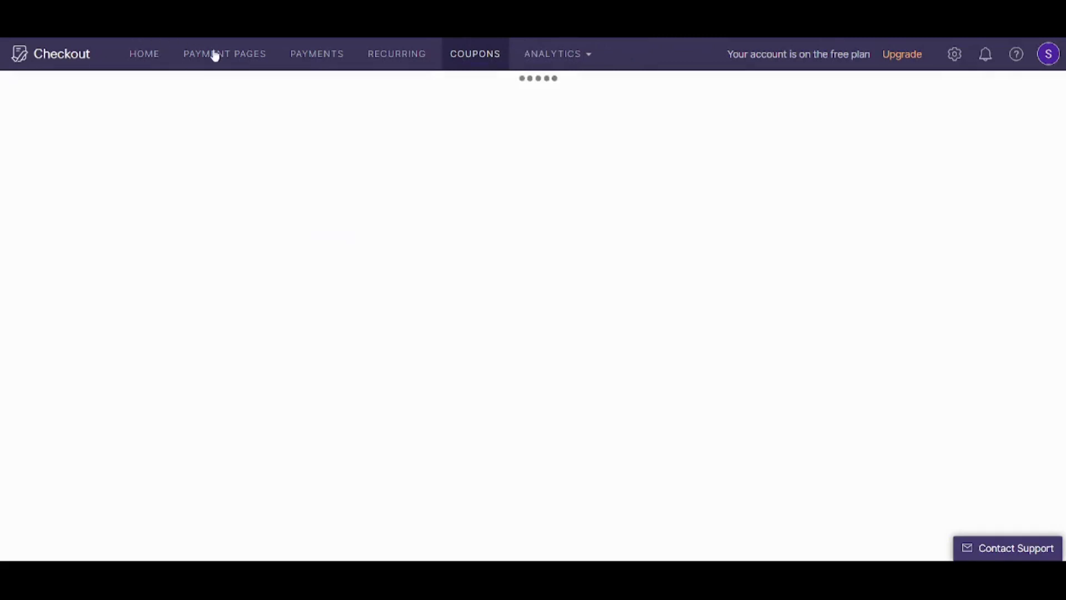
{"action": "scroll", "coordinate": [388, 357], "scroll_direction": "down", "scroll_amount": 2}
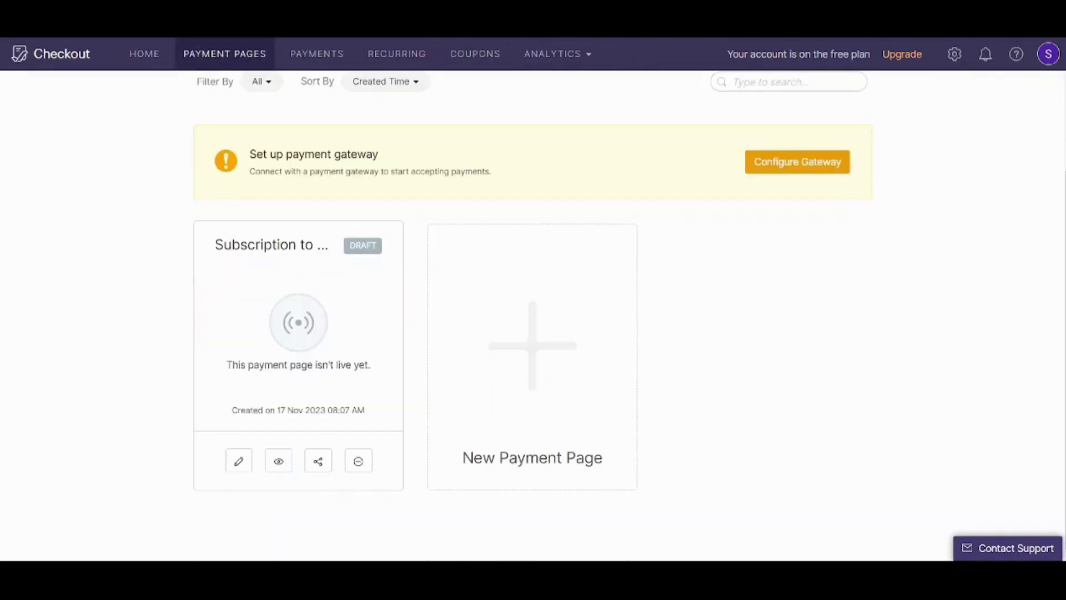
{"action": "left_click", "coordinate": [238, 460]}
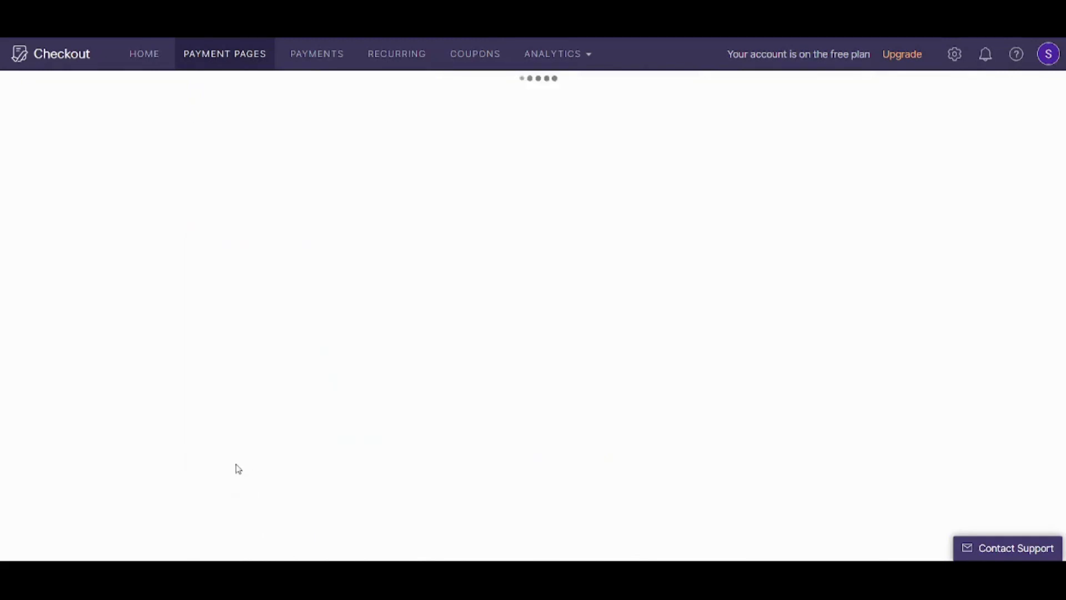
{"action": "scroll", "coordinate": [533, 311], "scroll_direction": "down", "scroll_amount": 1}
{"action": "scroll", "coordinate": [533, 439], "scroll_direction": "down", "scroll_amount": 4}
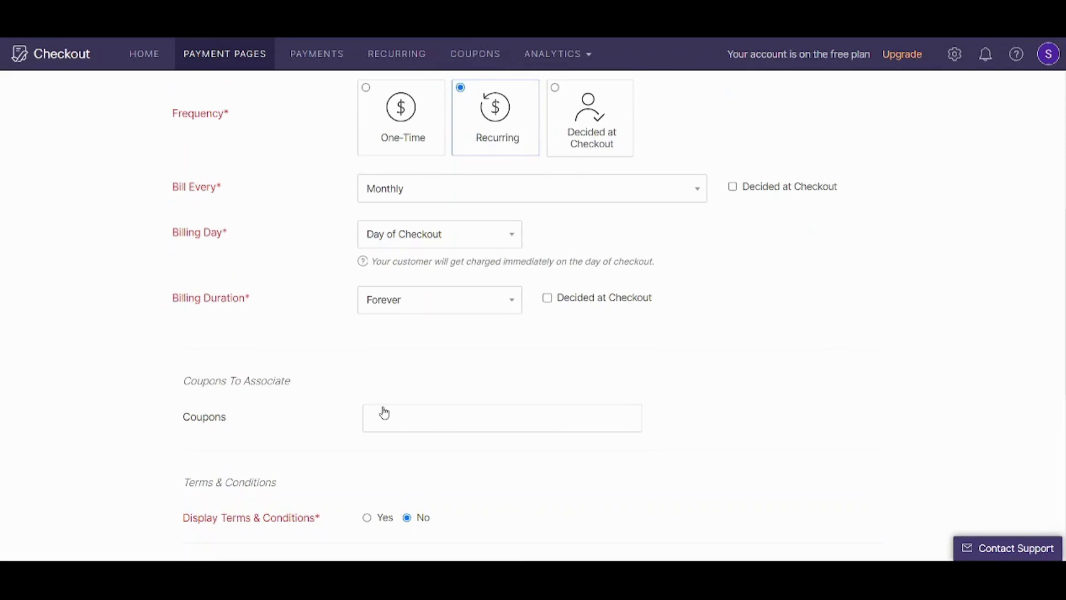
Attach the '10% Coupon - 10%' coupon to the page and save it.
{"action": "left_click", "coordinate": [384, 412]}
{"action": "left_click", "coordinate": [419, 480]}
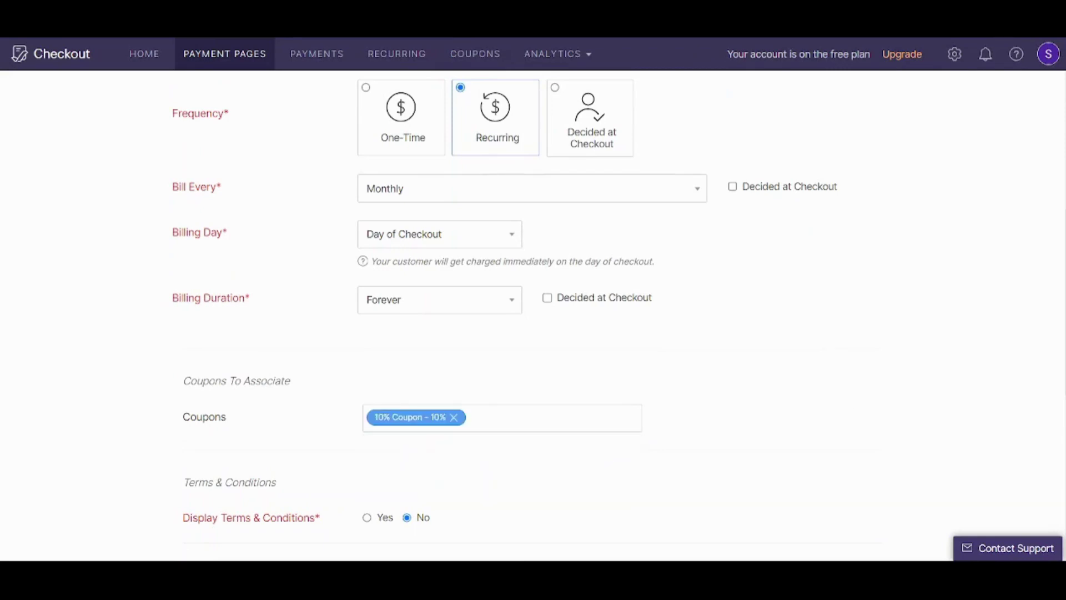
{"action": "scroll", "coordinate": [533, 311], "scroll_direction": "down", "scroll_amount": 6}
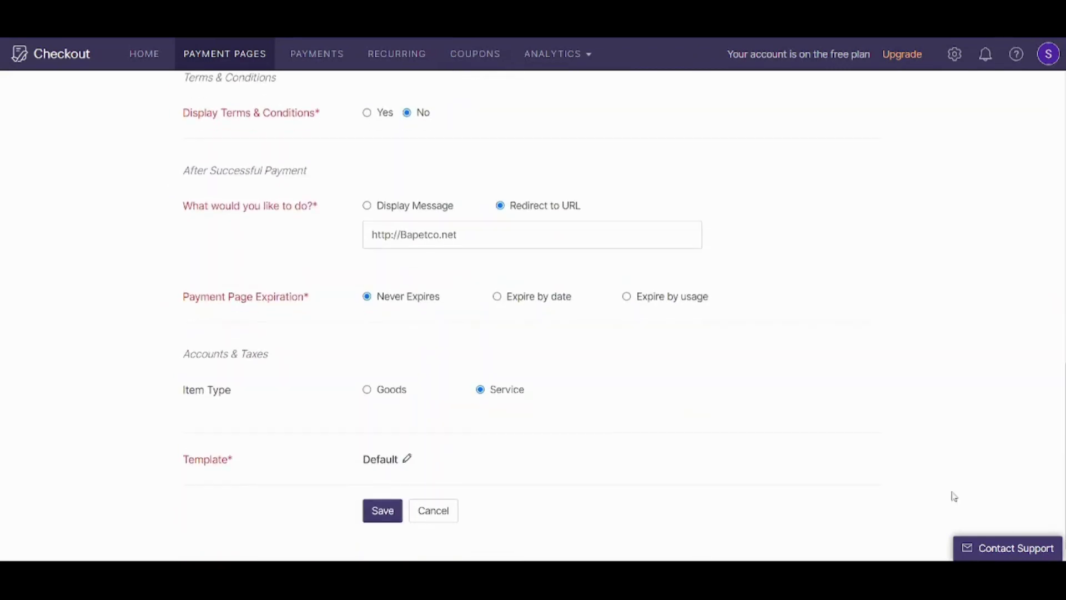
{"action": "left_click", "coordinate": [379, 516]}
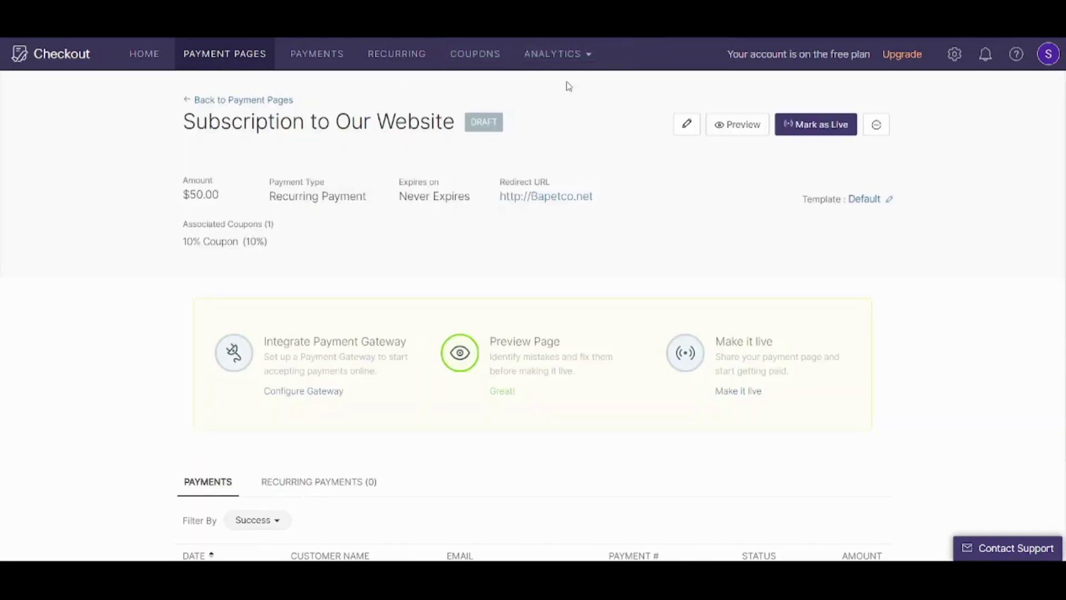
{"action": "left_click", "coordinate": [561, 54]}
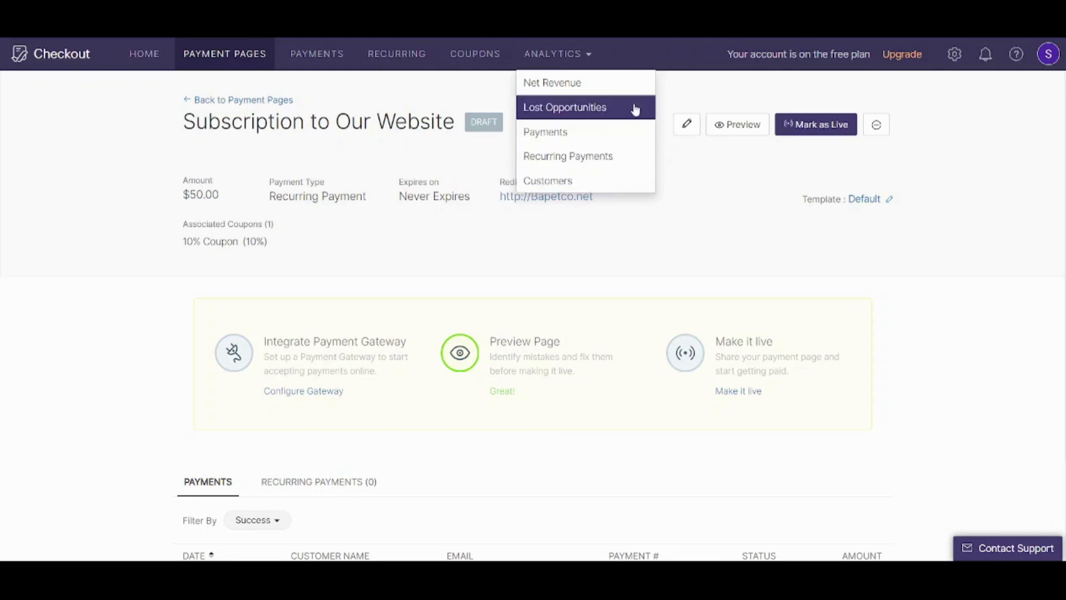
Show the Net Revenue report for All Pages, January to December 2023.
{"action": "left_click", "coordinate": [613, 81]}
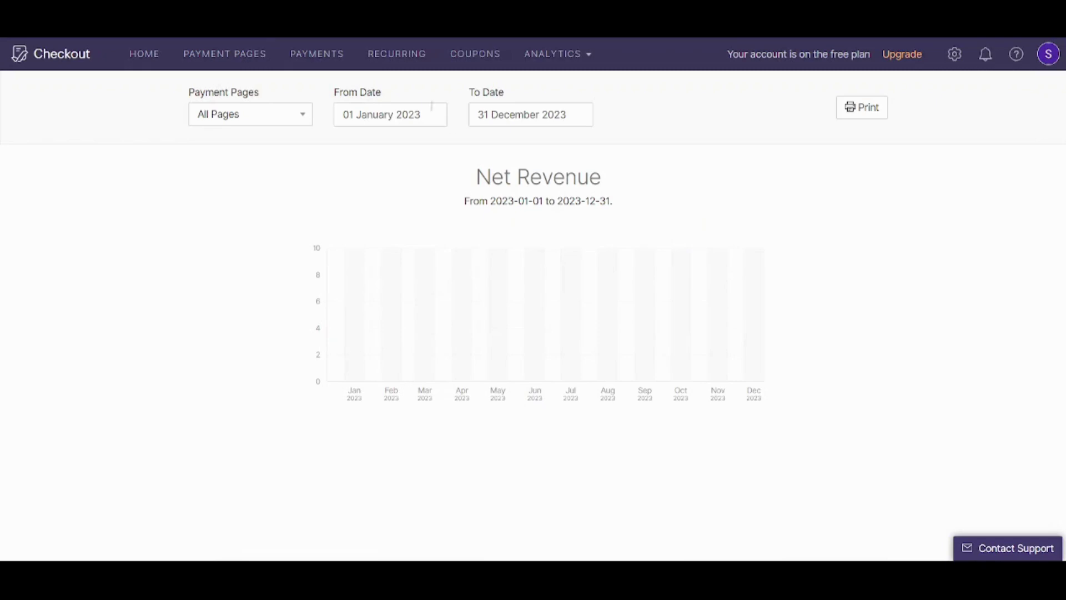
{"action": "left_click", "coordinate": [292, 118]}
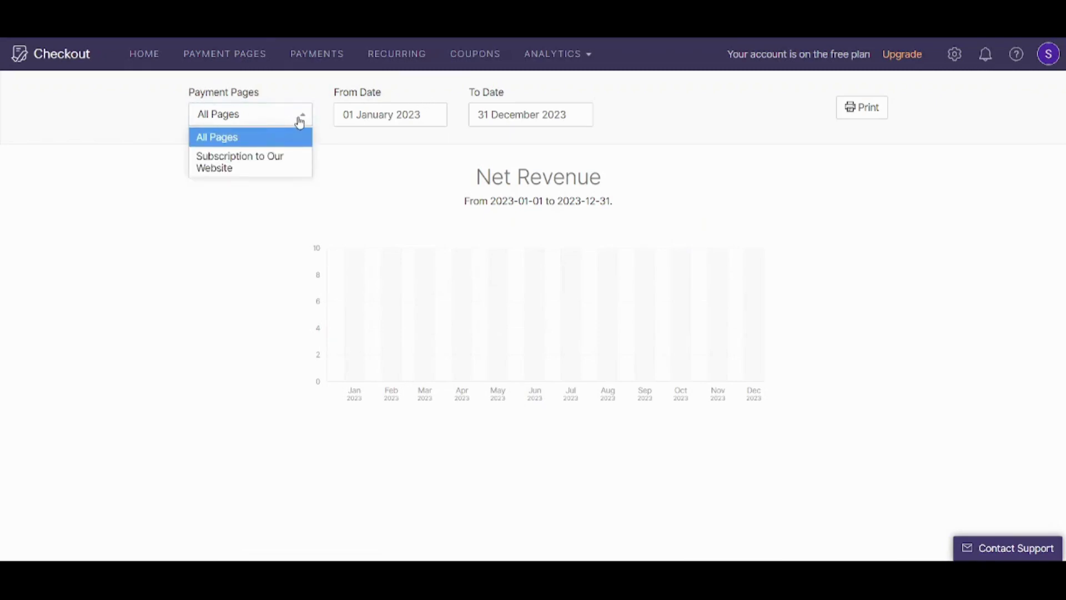
{"action": "left_click", "coordinate": [302, 114]}
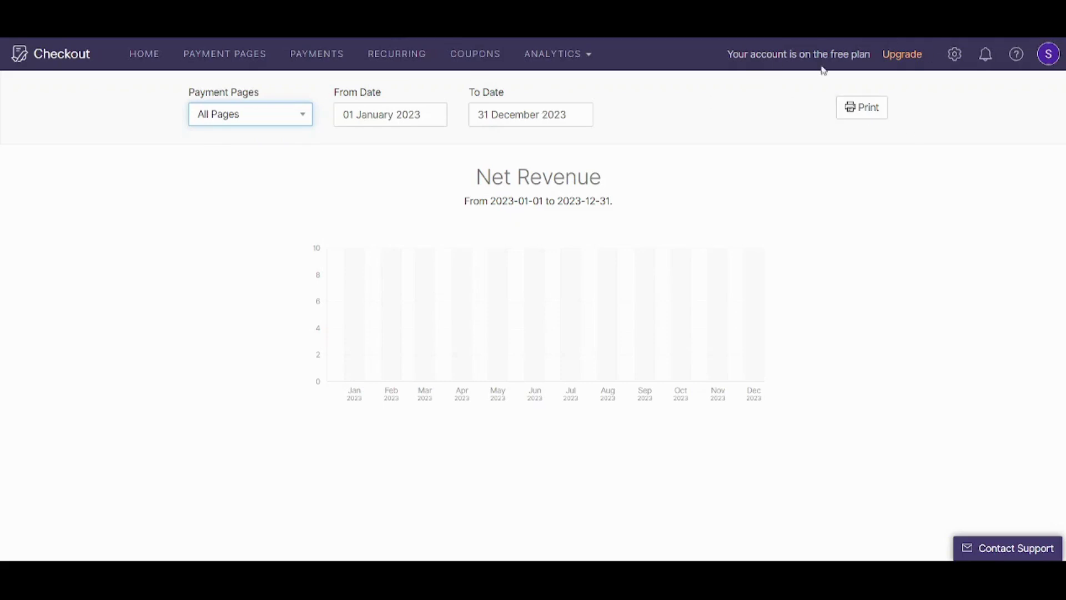
{"action": "left_click", "coordinate": [955, 54]}
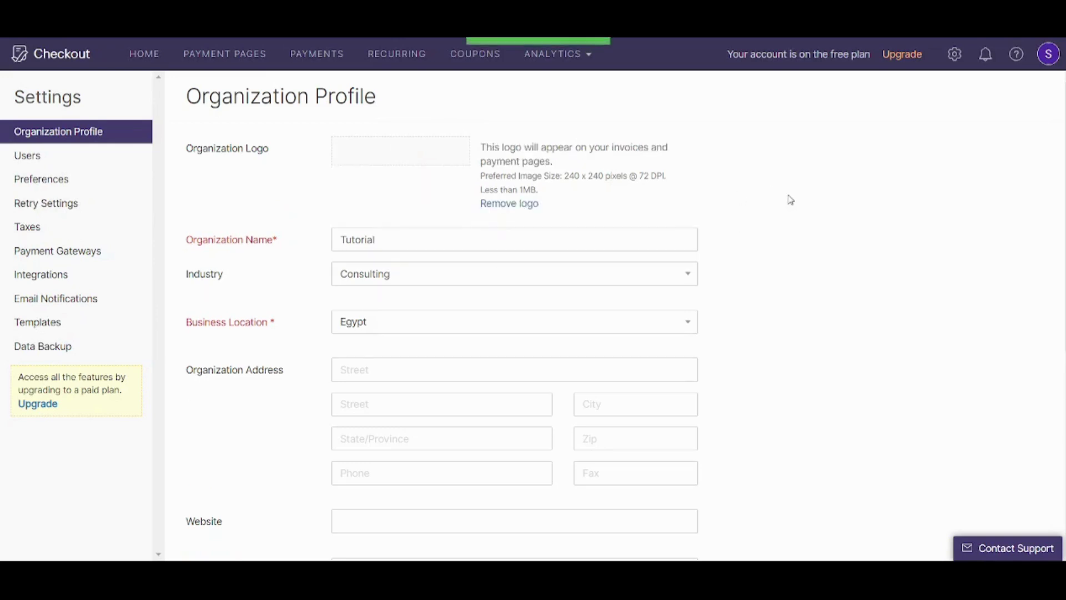
Save the Organization Profile with the uploaded flame logo for invoices and payment pages.
{"action": "scroll", "coordinate": [398, 534], "scroll_direction": "down", "scroll_amount": 6}
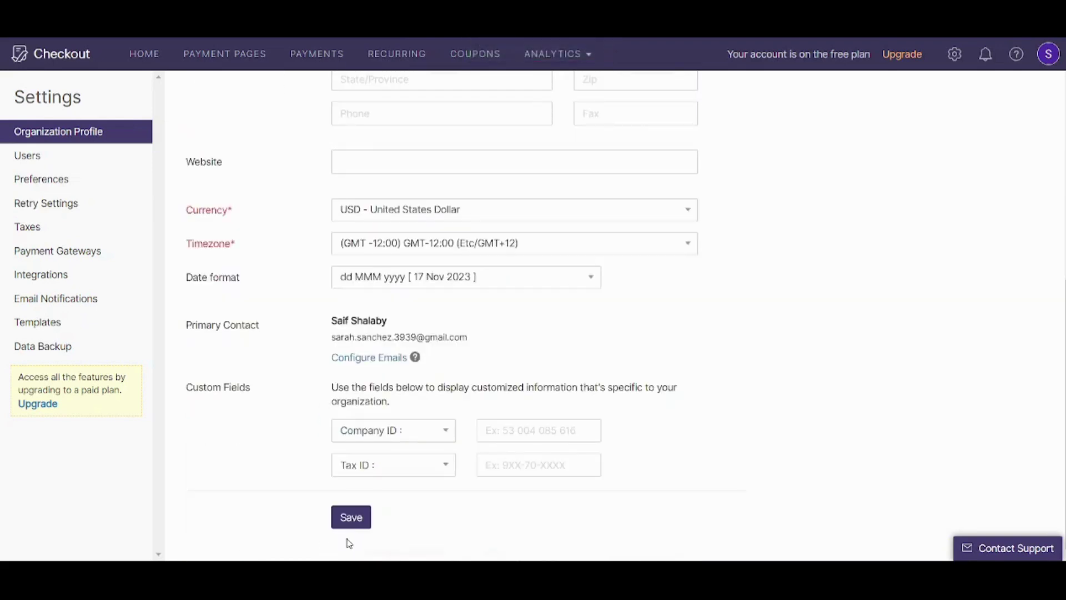
{"action": "left_click", "coordinate": [352, 528]}
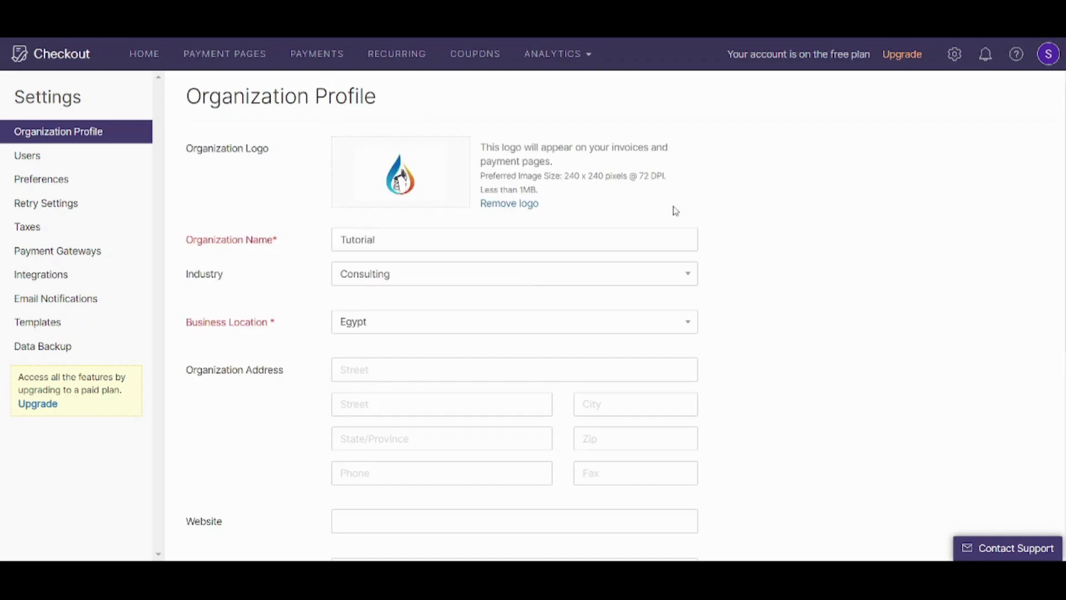
{"action": "left_click", "coordinate": [40, 322]}
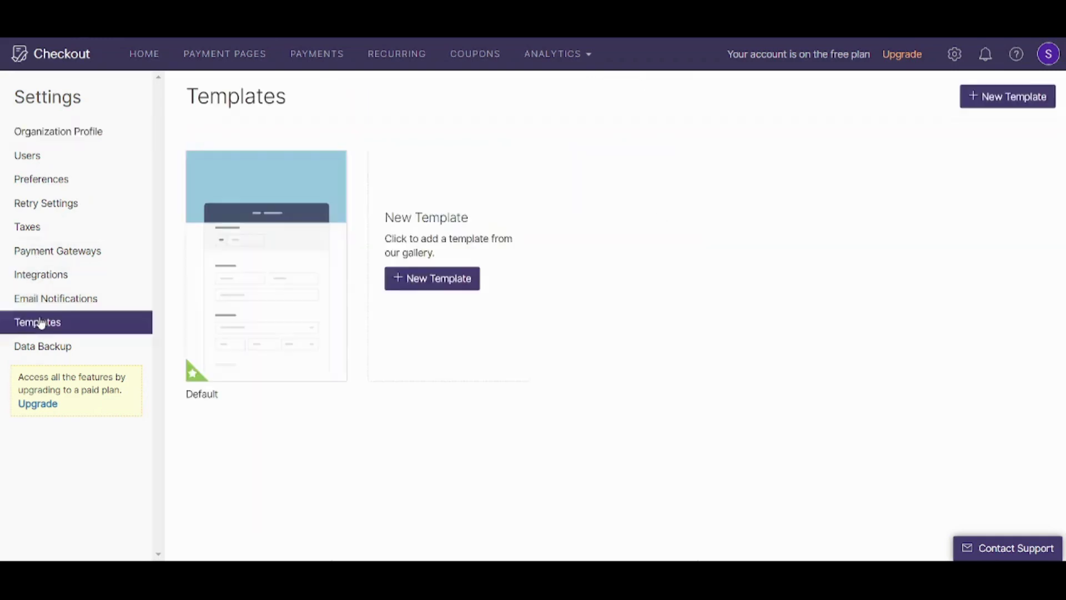
Start a new template from the red-header gallery design with a #371010 dark maroon background.
{"action": "left_click", "coordinate": [465, 286]}
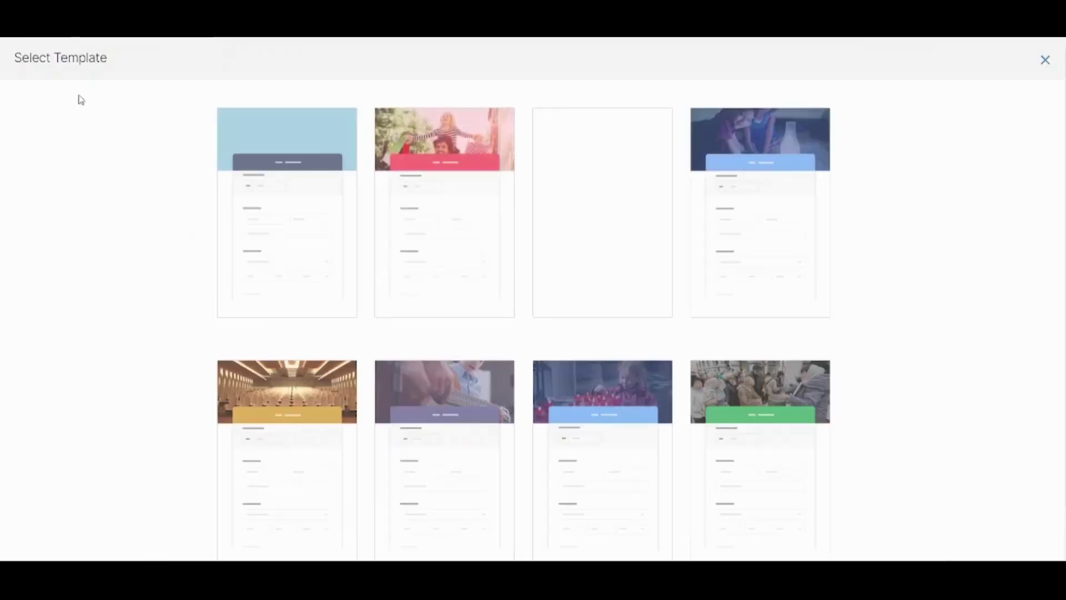
{"action": "scroll", "coordinate": [534, 298], "scroll_direction": "down", "scroll_amount": 1}
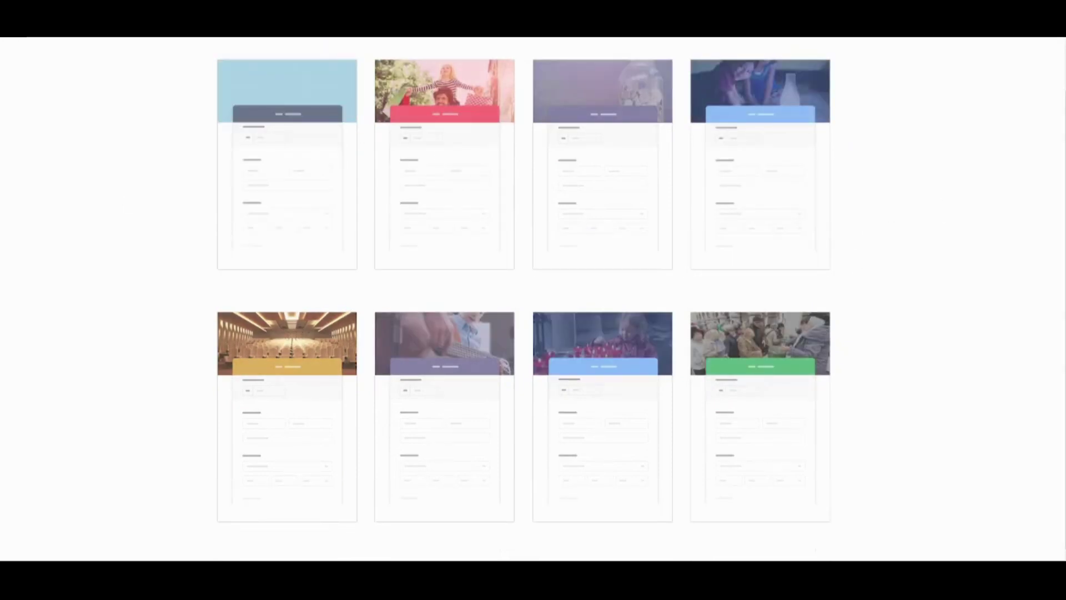
{"action": "scroll", "coordinate": [174, 527], "scroll_direction": "up", "scroll_amount": 1}
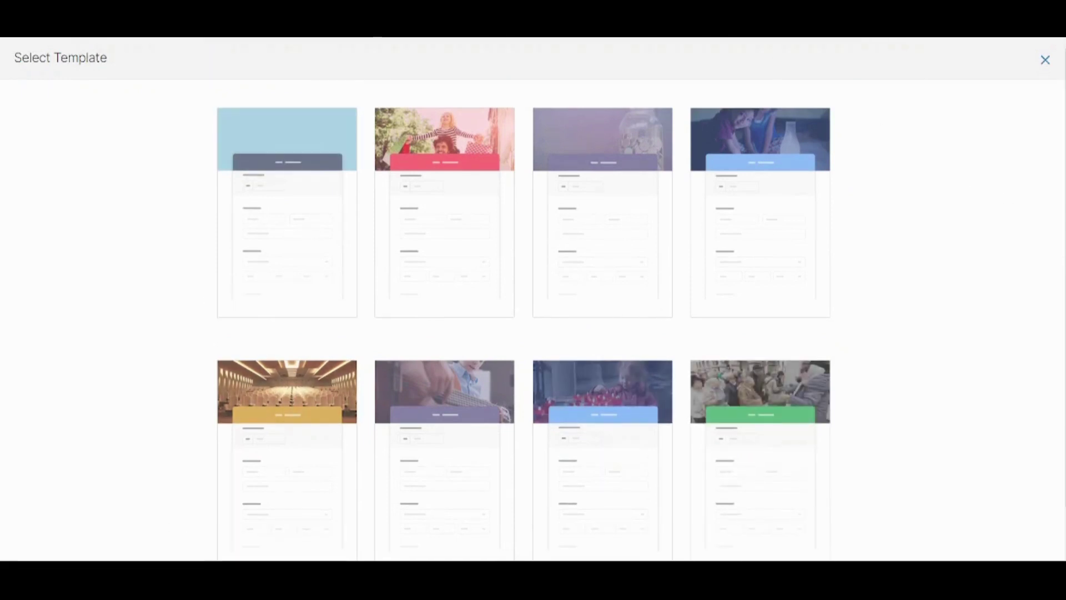
{"action": "scroll", "coordinate": [389, 194], "scroll_direction": "down", "scroll_amount": 1}
{"action": "left_click", "coordinate": [492, 240]}
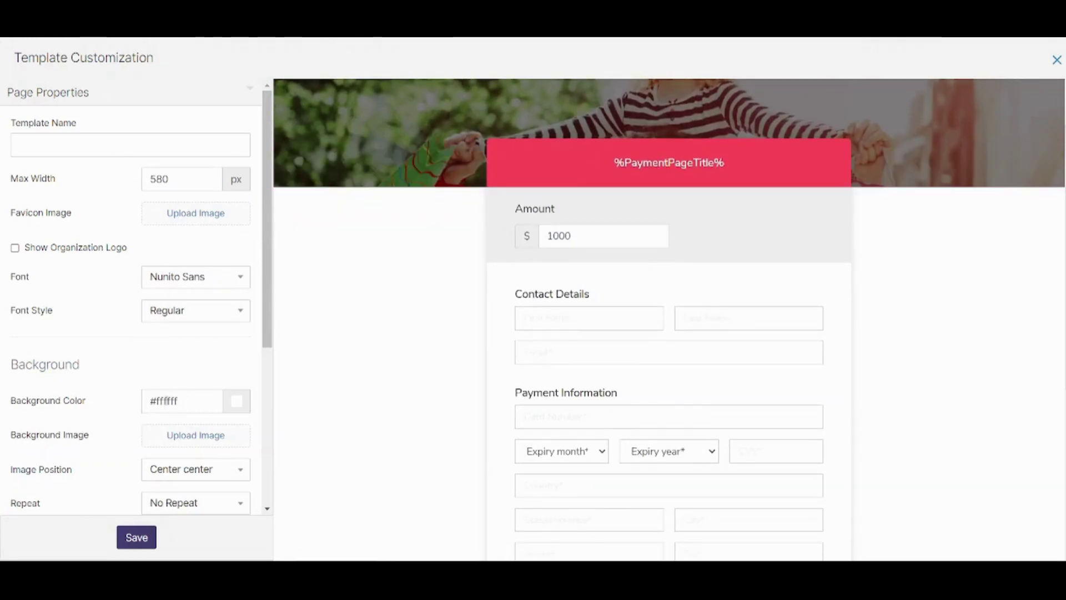
{"action": "left_click", "coordinate": [238, 410]}
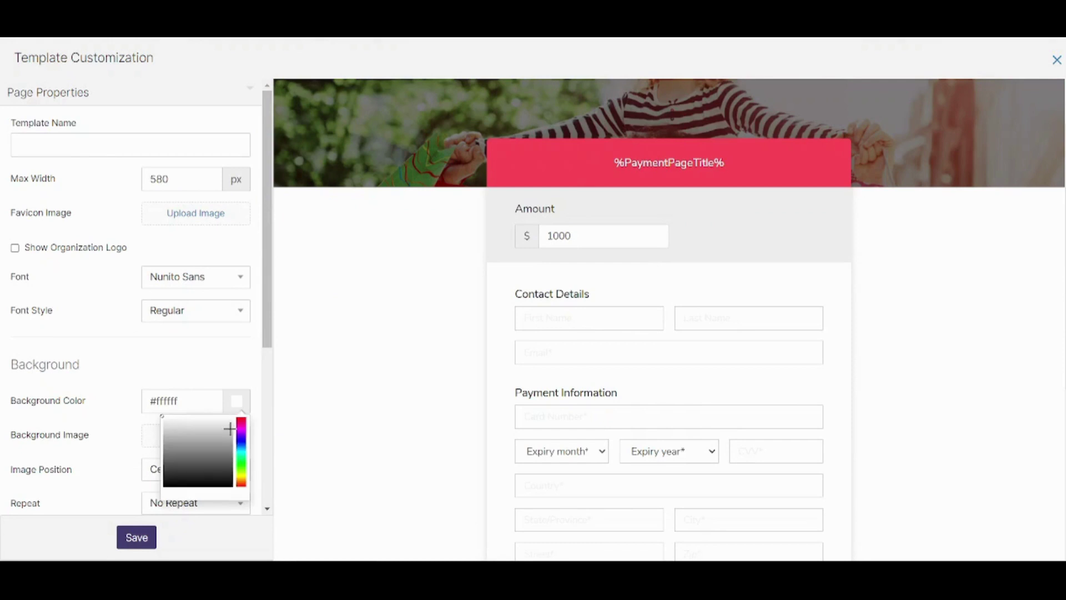
{"action": "left_click", "coordinate": [212, 472]}
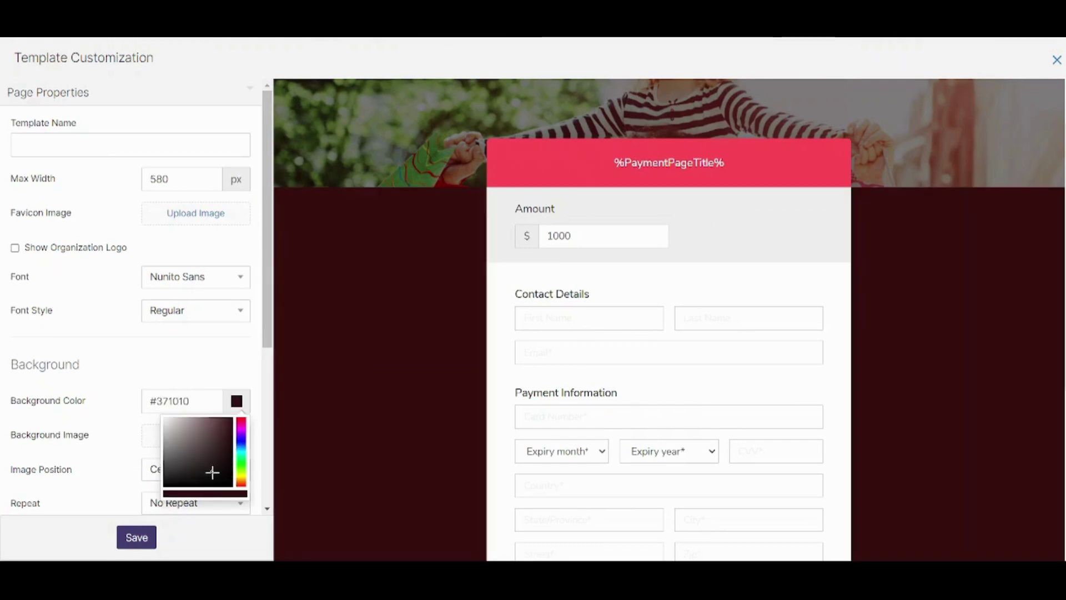
{"action": "left_click", "coordinate": [261, 278]}
{"action": "left_click_drag", "start_coordinate": [270, 281], "coordinate": [288, 427]}
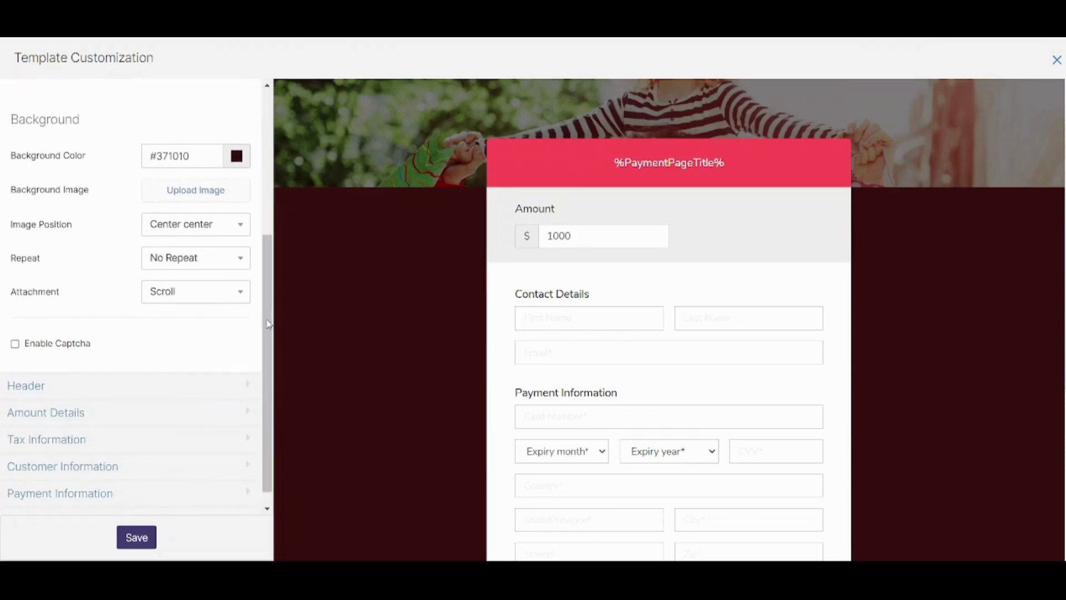
{"action": "left_click_drag", "start_coordinate": [268, 319], "coordinate": [322, 389]}
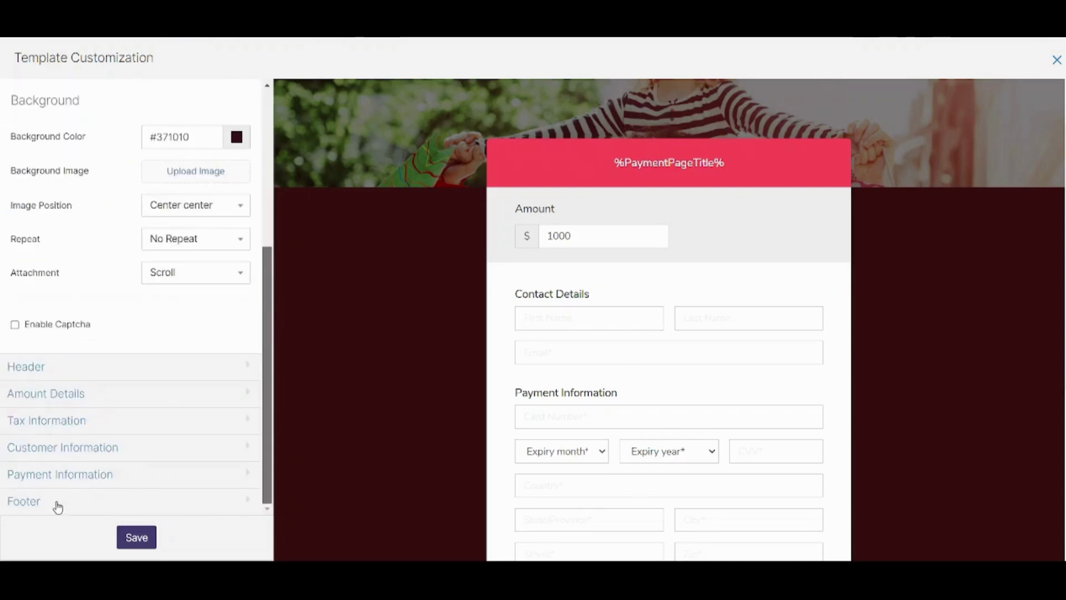
Name the template 'Tutorial', save it, and return to the Payment Pages list.
{"action": "left_click", "coordinate": [140, 541]}
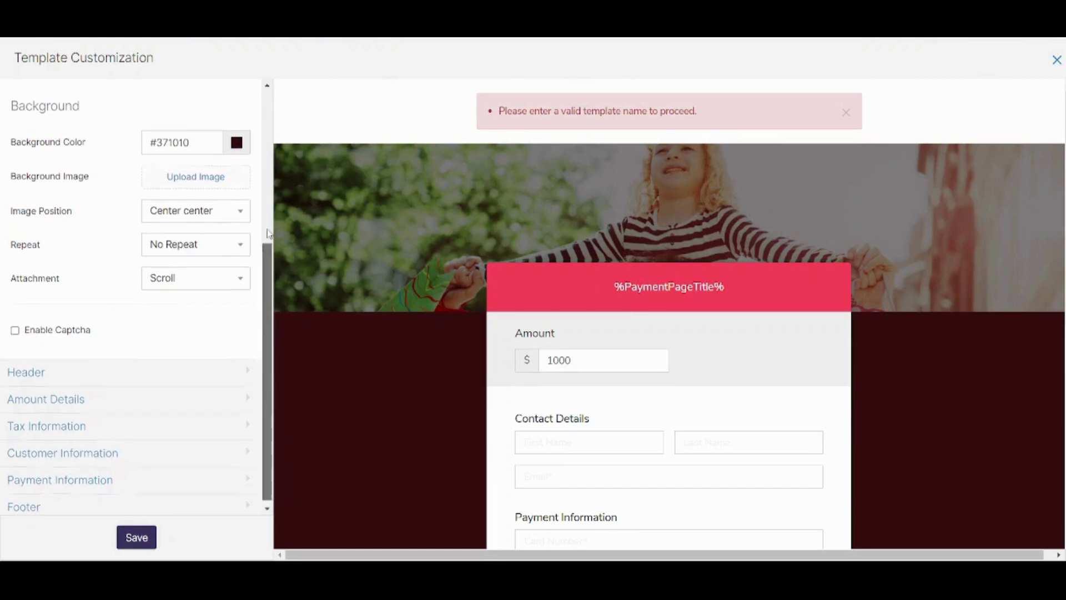
{"action": "scroll", "coordinate": [266, 265], "scroll_direction": "up", "scroll_amount": 5}
{"action": "left_click", "coordinate": [51, 144]}
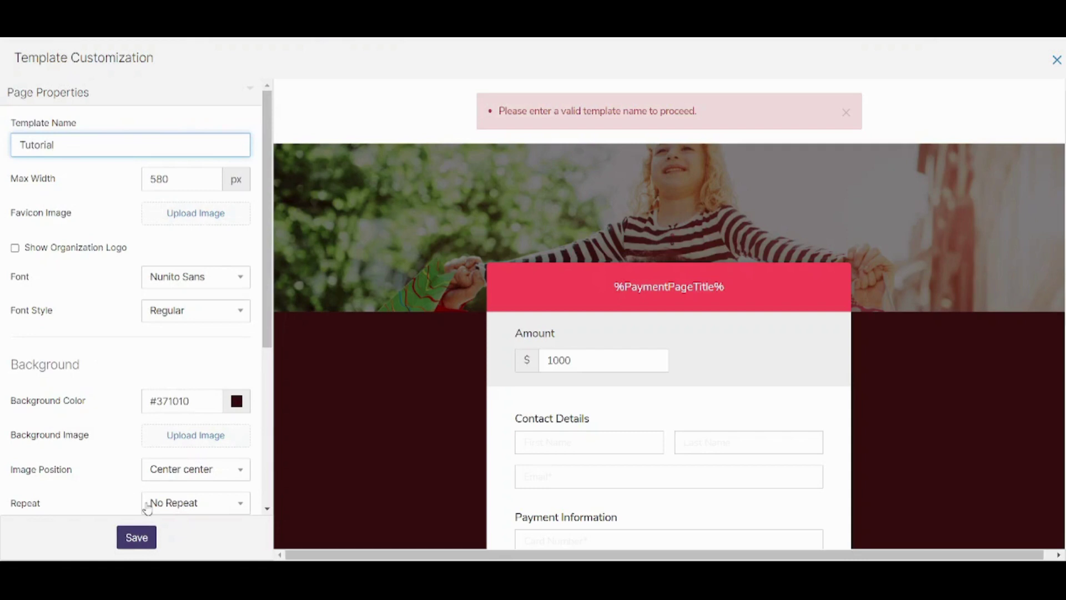
{"action": "left_click", "coordinate": [135, 543]}
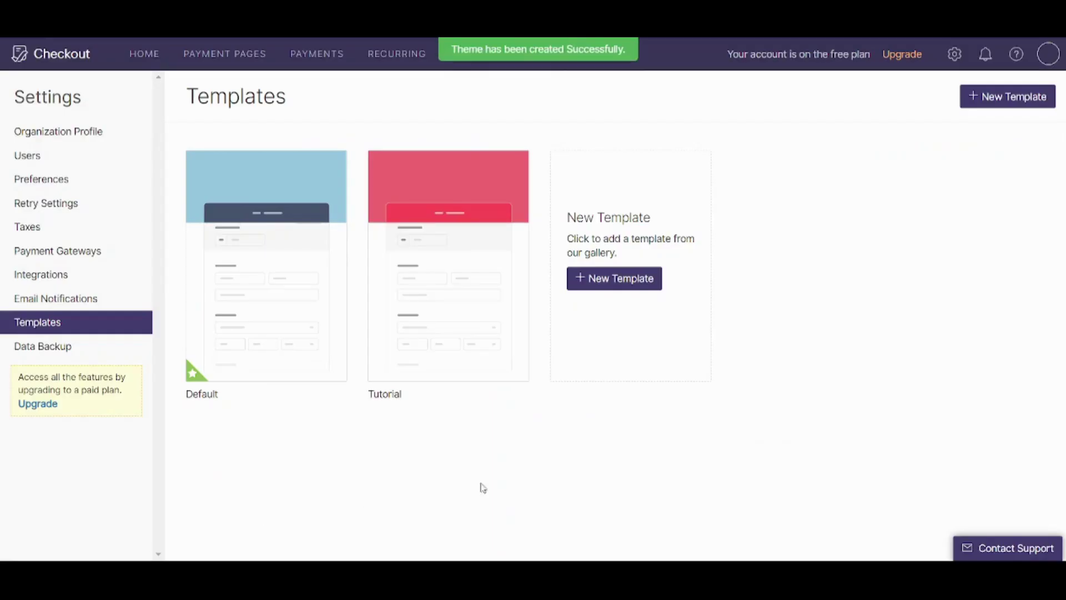
{"action": "mouse_move", "coordinate": [414, 307]}
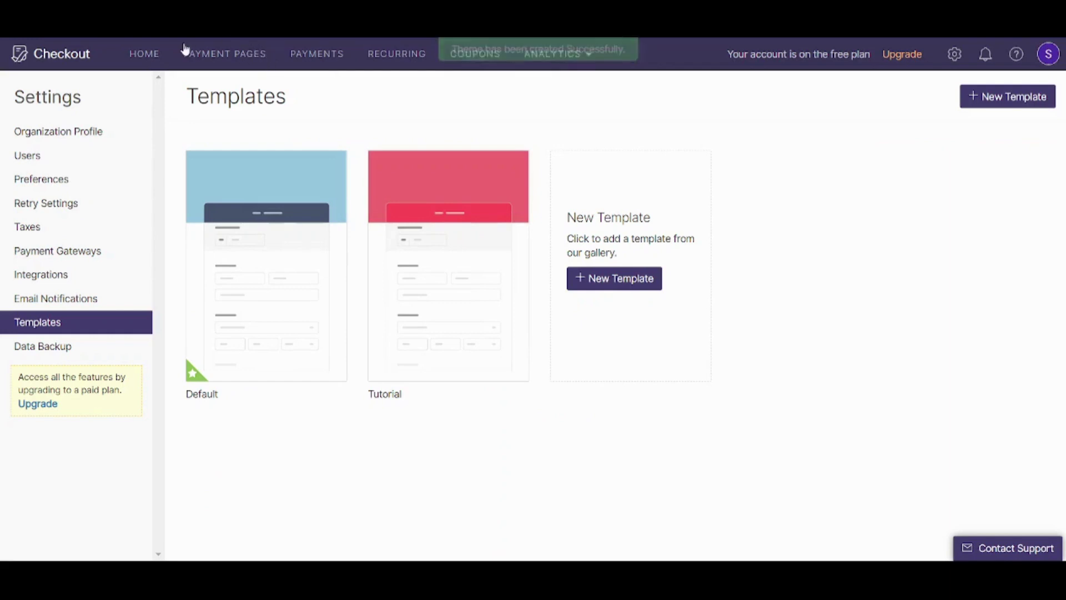
{"action": "left_click", "coordinate": [239, 53]}
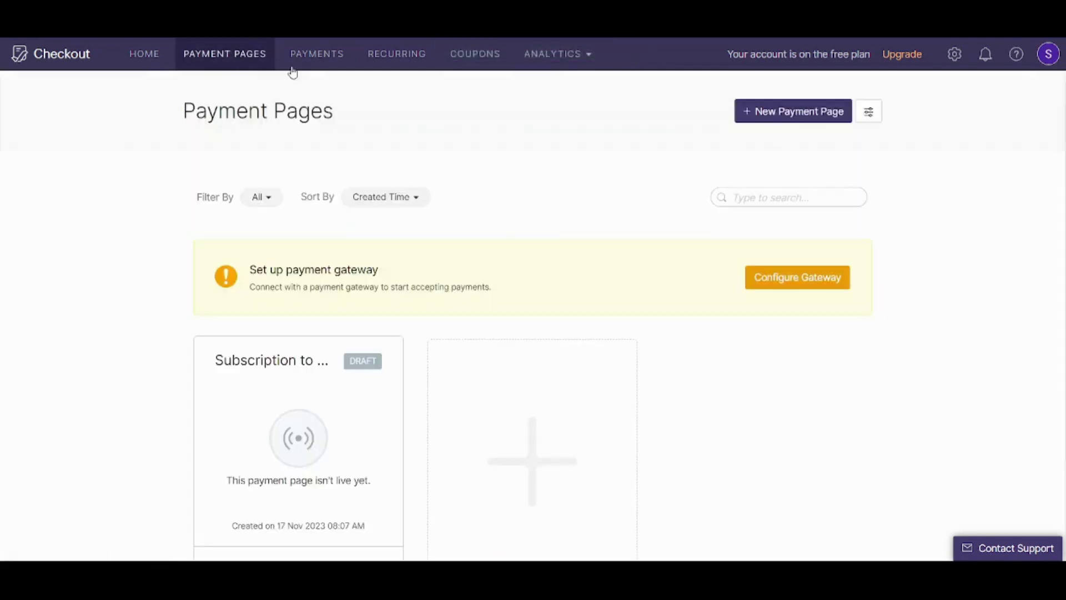
Preview the Subscription to Our Website page and scroll through its $50.00 checkout form.
{"action": "scroll", "coordinate": [533, 314], "scroll_direction": "down", "scroll_amount": 2}
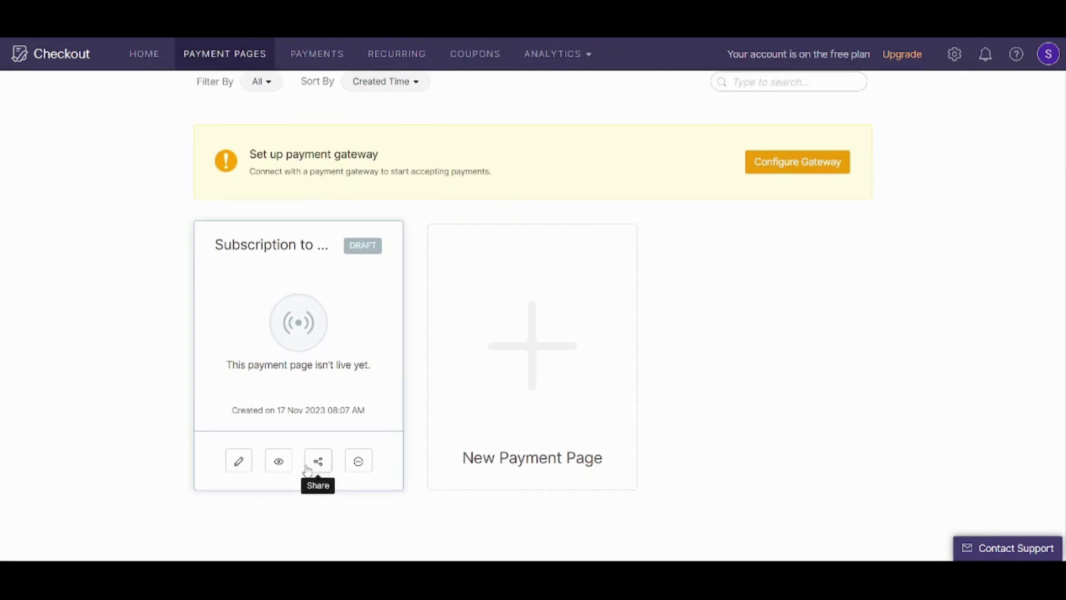
{"action": "left_click", "coordinate": [279, 464]}
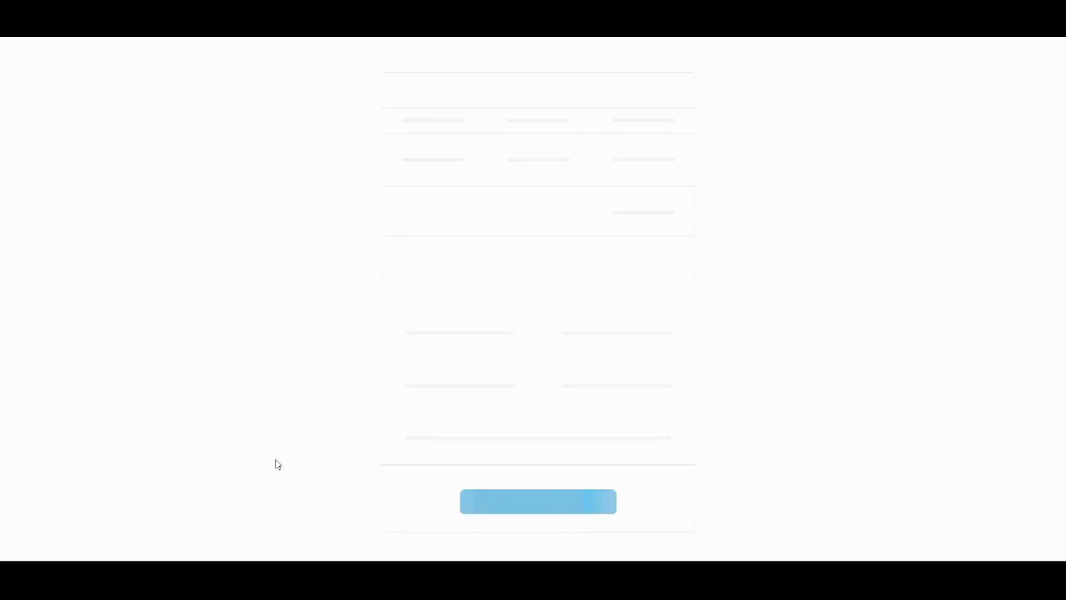
{"action": "scroll", "coordinate": [789, 352], "scroll_direction": "down", "scroll_amount": 2}
{"action": "scroll", "coordinate": [790, 352], "scroll_direction": "down", "scroll_amount": 4}
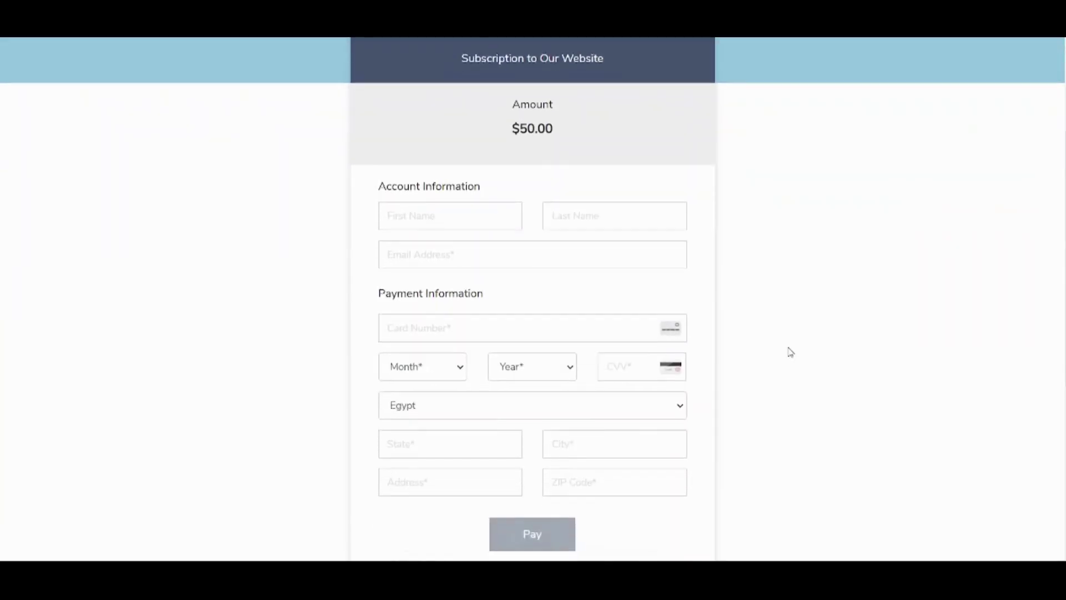
{"action": "scroll", "coordinate": [790, 352], "scroll_direction": "up", "scroll_amount": 3}
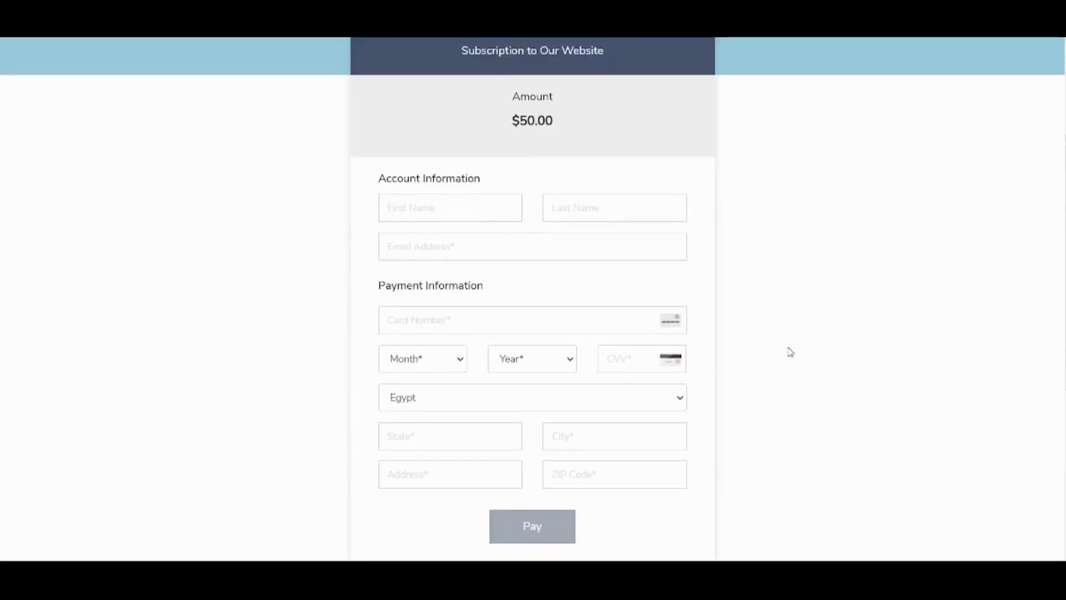
{"action": "scroll", "coordinate": [791, 352], "scroll_direction": "up", "scroll_amount": 4}
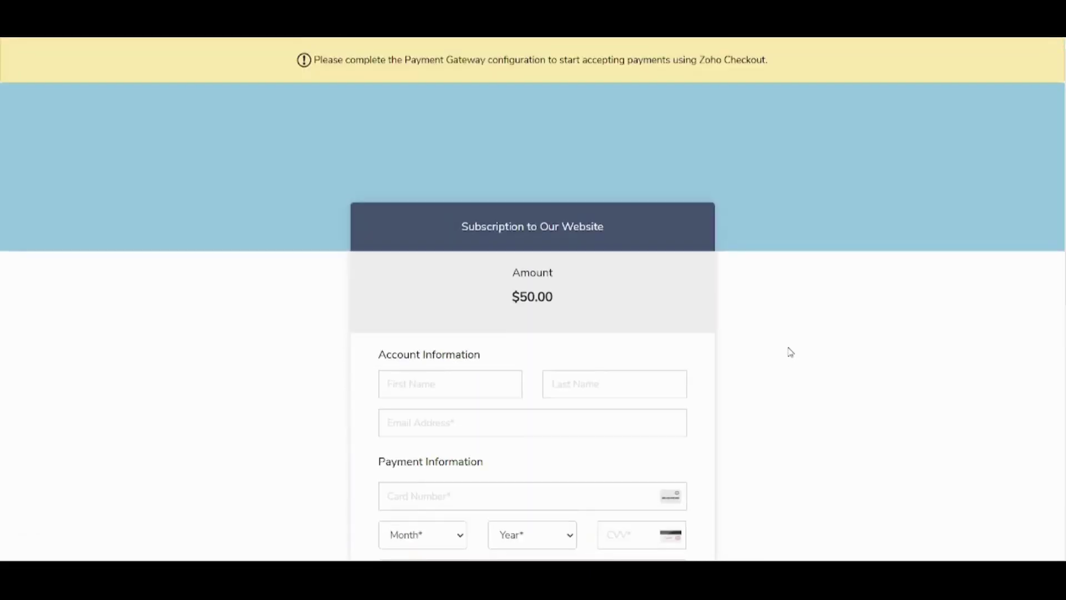